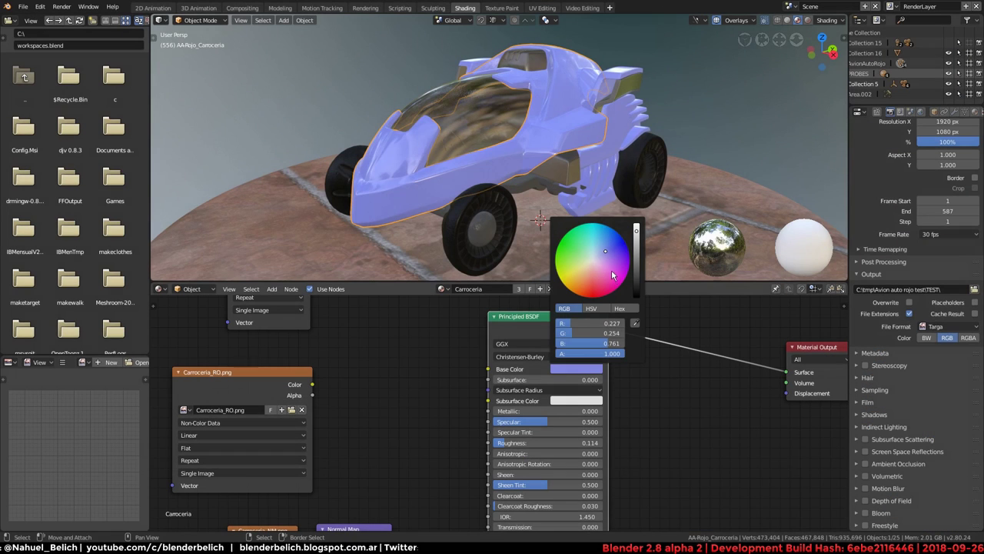
Step: Connect the orange colour image texture to the car body's Base Color
{"action": "mouse_move", "coordinate": [598, 269]}
{"action": "left_mouse_down"}
{"action": "mouse_move", "coordinate": [607, 230]}
{"action": "mouse_move", "coordinate": [565, 244]}
{"action": "mouse_move", "coordinate": [619, 253]}
{"action": "mouse_move", "coordinate": [593, 260]}
{"action": "left_mouse_up"}
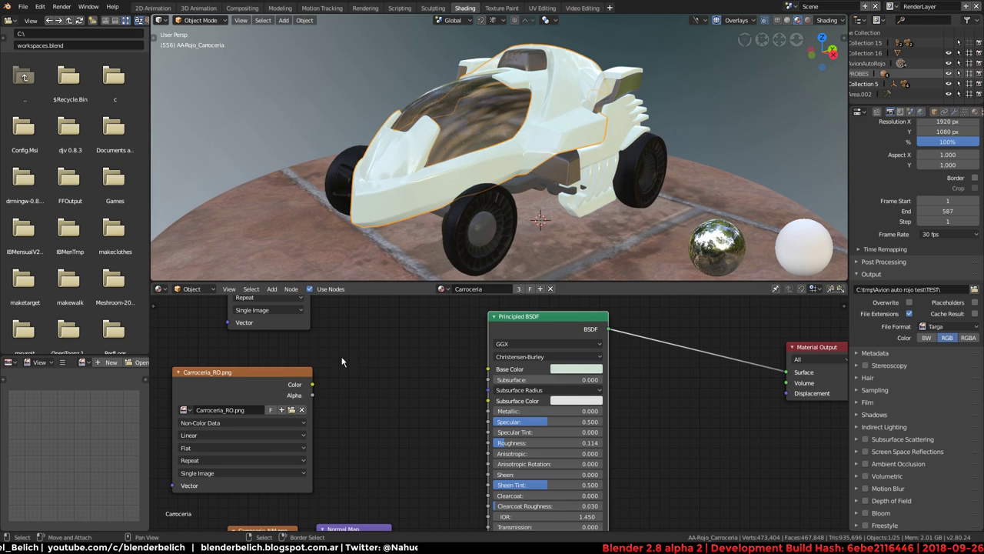
{"action": "middle_click_drag", "start_coordinate": [339, 323], "coordinate": [360, 403]}
{"action": "left_click_drag", "start_coordinate": [283, 300], "coordinate": [393, 387]}
{"action": "middle_click_drag", "start_coordinate": [443, 406], "coordinate": [397, 351]}
{"action": "left_click_drag", "start_coordinate": [459, 397], "coordinate": [460, 394]}
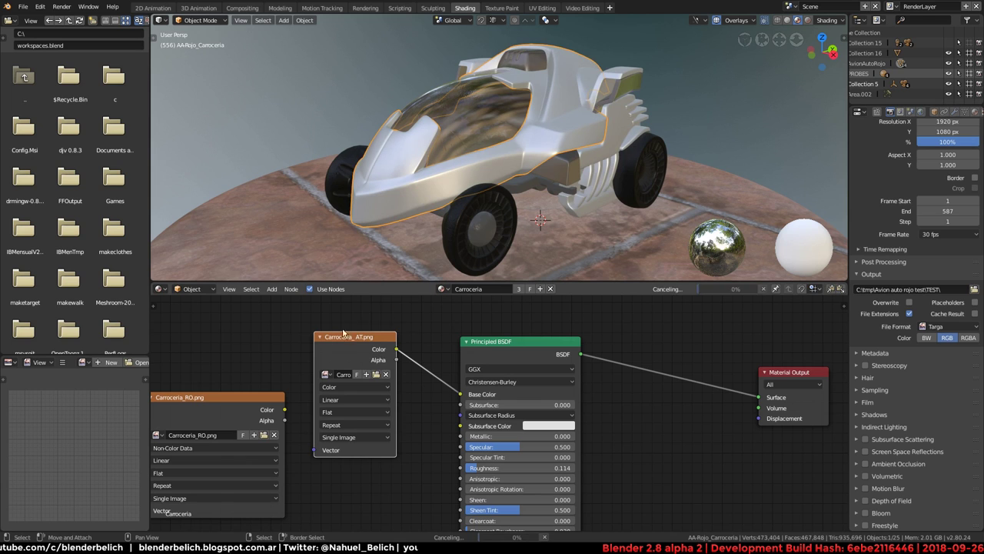
Step: Collapse the colour texture node with H and park it beside the Principled BSDF
{"action": "mouse_move", "coordinate": [344, 332]}
{"action": "left_mouse_down"}
{"action": "mouse_move", "coordinate": [276, 300]}
{"action": "mouse_move", "coordinate": [498, 167]}
{"action": "left_mouse_up"}
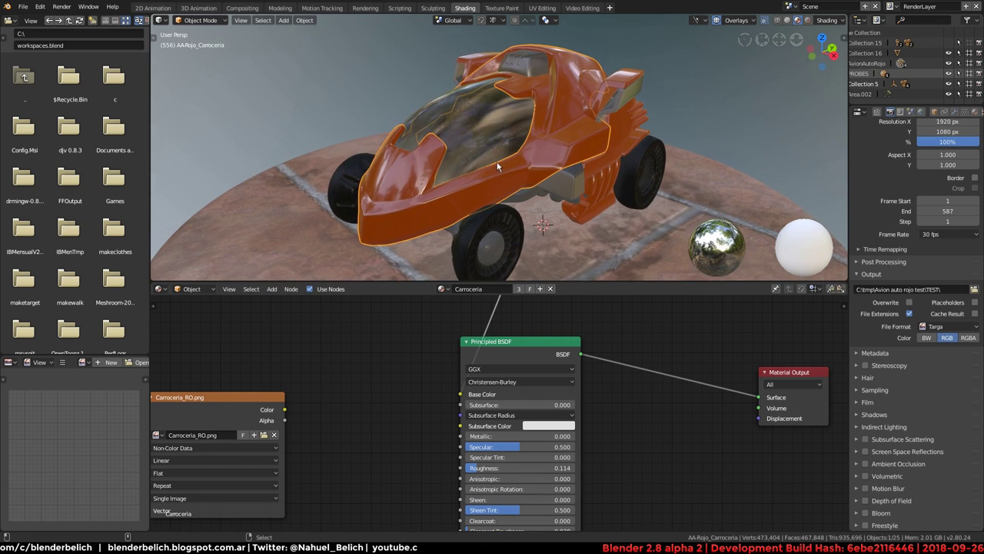
{"action": "scroll", "coordinate": [497, 167], "scroll_direction": "up", "scroll_amount": 2}
{"action": "scroll", "coordinate": [453, 338], "scroll_direction": "down", "scroll_amount": 3}
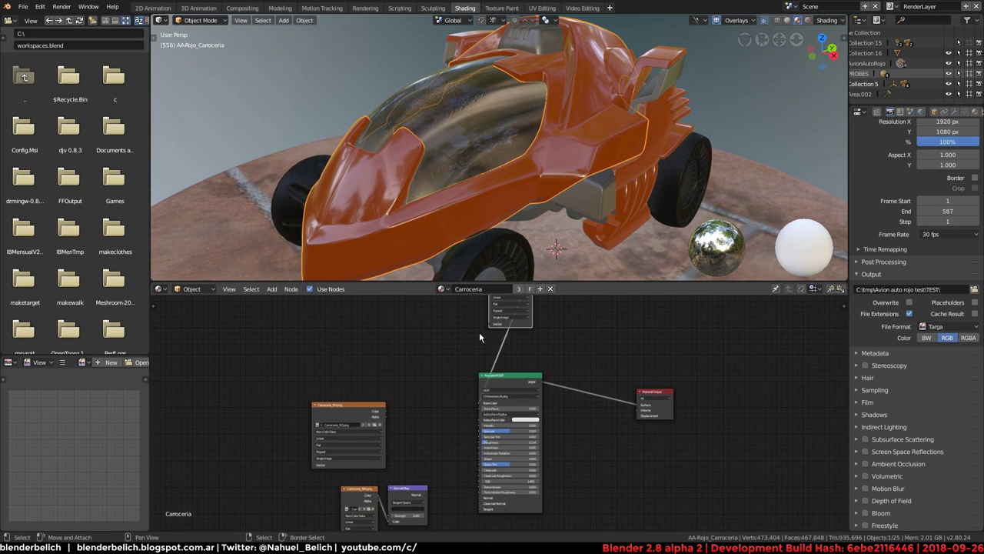
{"action": "left_click_drag", "start_coordinate": [508, 317], "coordinate": [359, 342]}
{"action": "key", "text": "h"}
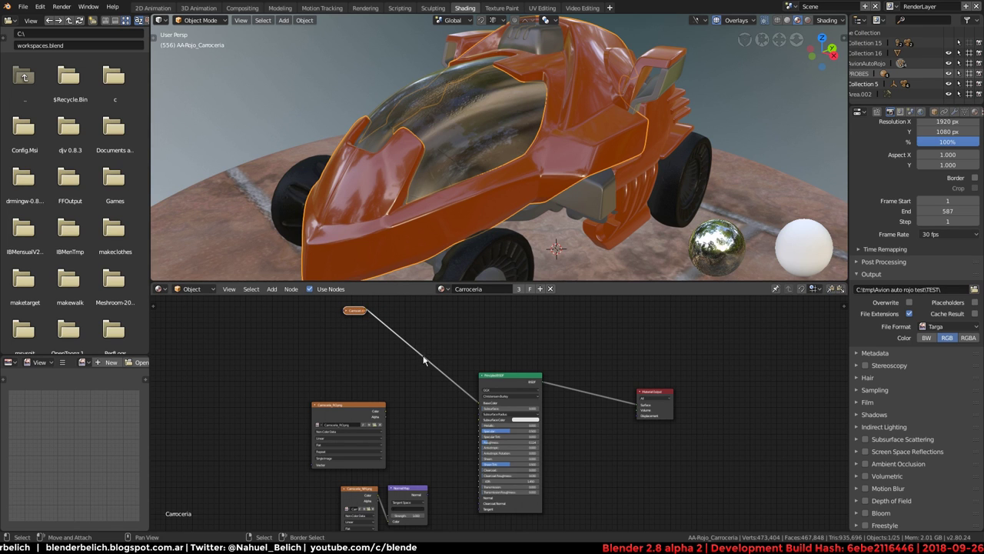
{"action": "scroll", "coordinate": [419, 444], "scroll_direction": "up", "scroll_amount": 1}
{"action": "left_click_drag", "start_coordinate": [353, 309], "coordinate": [438, 418]}
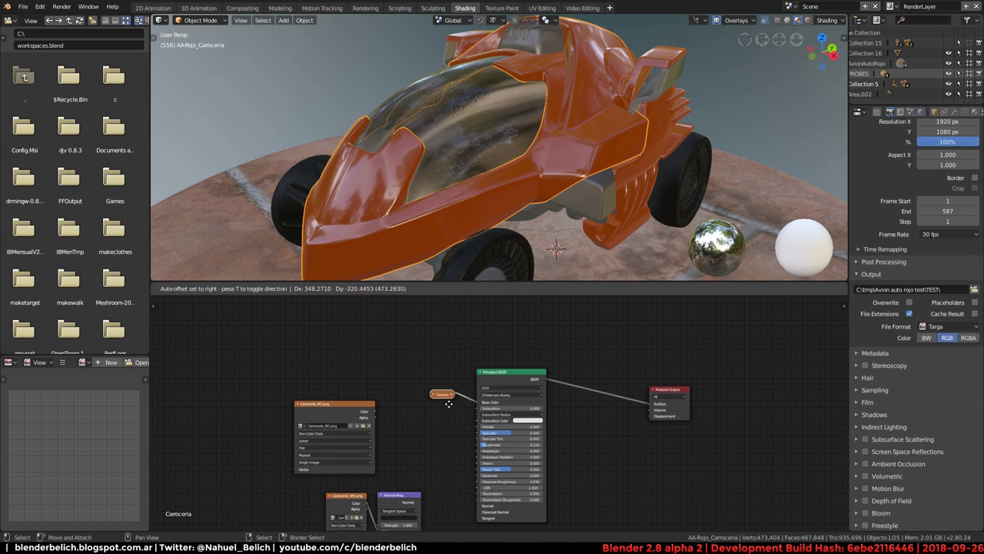
{"action": "left_click", "coordinate": [448, 404]}
Step: Link the Carroceria_RO texture Color to the Principled BSDF Roughness and inspect the car
{"action": "middle_click_drag", "start_coordinate": [402, 389], "coordinate": [336, 318]}
{"action": "middle_click_drag", "start_coordinate": [386, 350], "coordinate": [388, 383]}
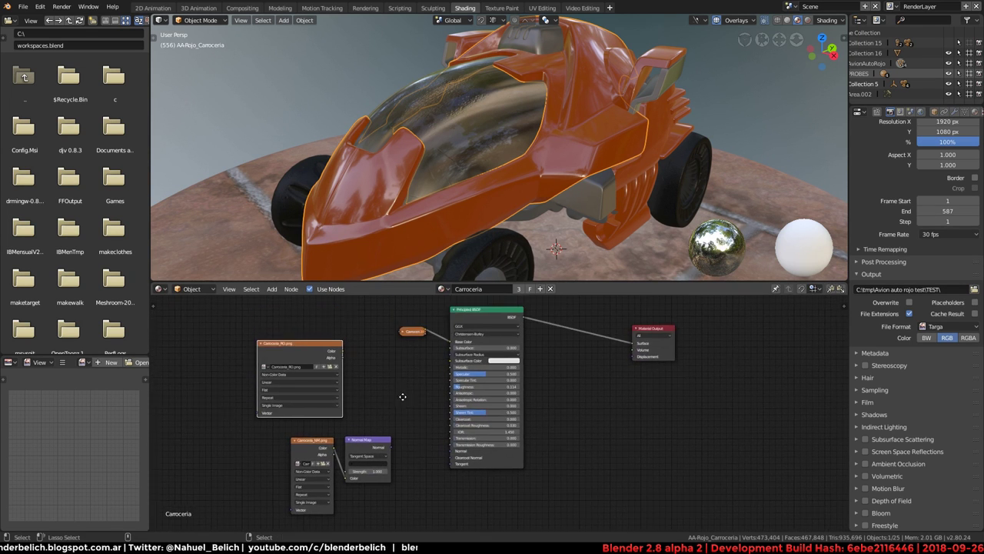
{"action": "scroll", "coordinate": [307, 347], "scroll_direction": "up", "scroll_amount": 1}
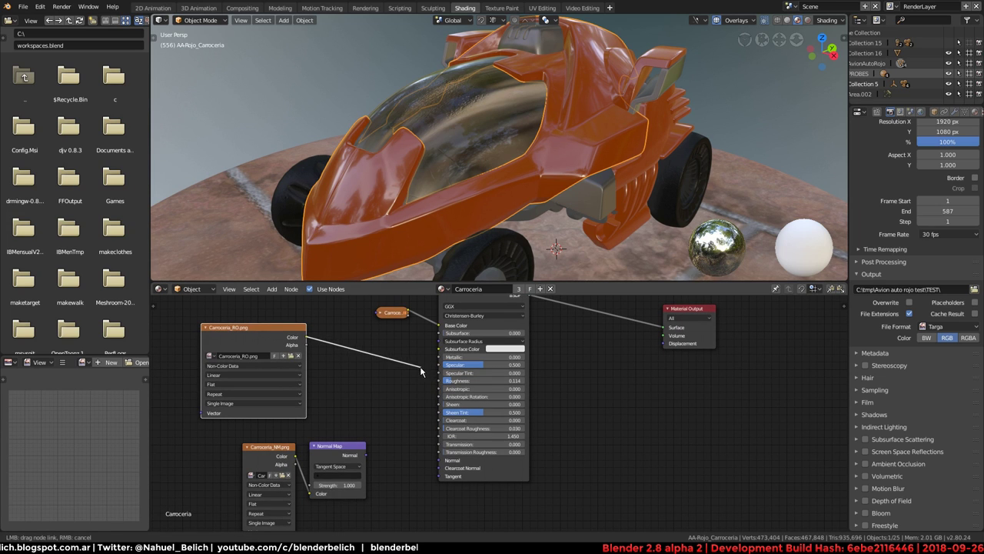
{"action": "left_click_drag", "start_coordinate": [443, 382], "coordinate": [439, 376]}
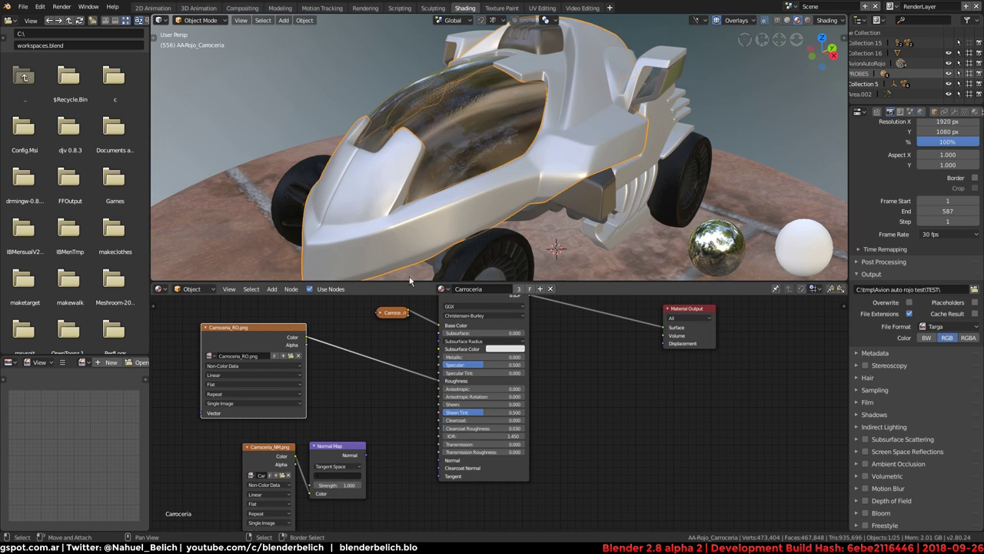
{"action": "mouse_move", "coordinate": [430, 211]}
{"action": "middle_mouse_down"}
{"action": "mouse_move", "coordinate": [505, 175]}
{"action": "mouse_move", "coordinate": [535, 181]}
{"action": "mouse_move", "coordinate": [435, 202]}
{"action": "middle_mouse_up"}
{"action": "scroll", "coordinate": [487, 166], "scroll_direction": "up", "scroll_amount": 3}
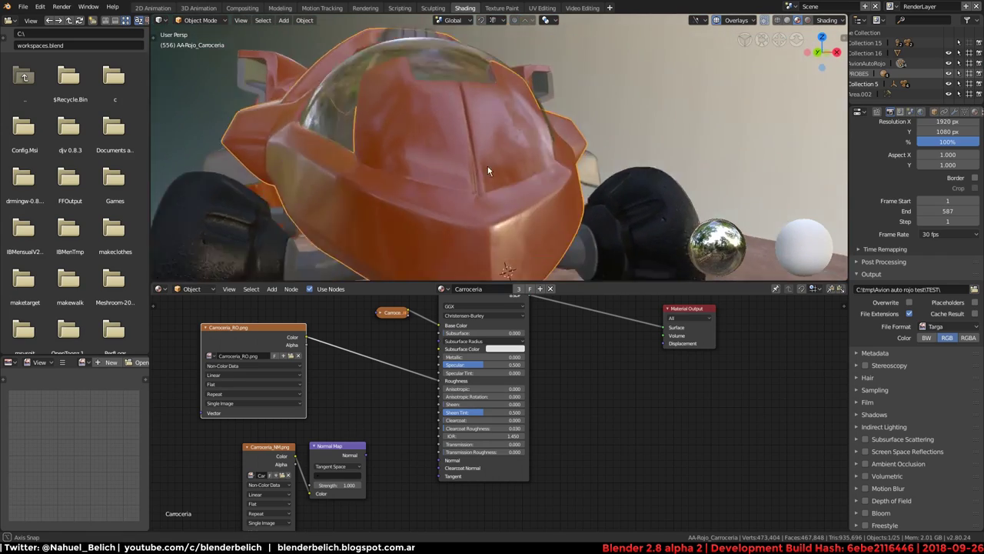
{"action": "mouse_move", "coordinate": [487, 166]}
{"action": "middle_mouse_down"}
{"action": "mouse_move", "coordinate": [479, 158]}
{"action": "mouse_move", "coordinate": [494, 157]}
{"action": "mouse_move", "coordinate": [369, 261]}
{"action": "mouse_move", "coordinate": [766, 50]}
{"action": "middle_mouse_up"}
Step: Switch the viewport preview to a different studio HDRI and rotate it
{"action": "left_click", "coordinate": [837, 21]}
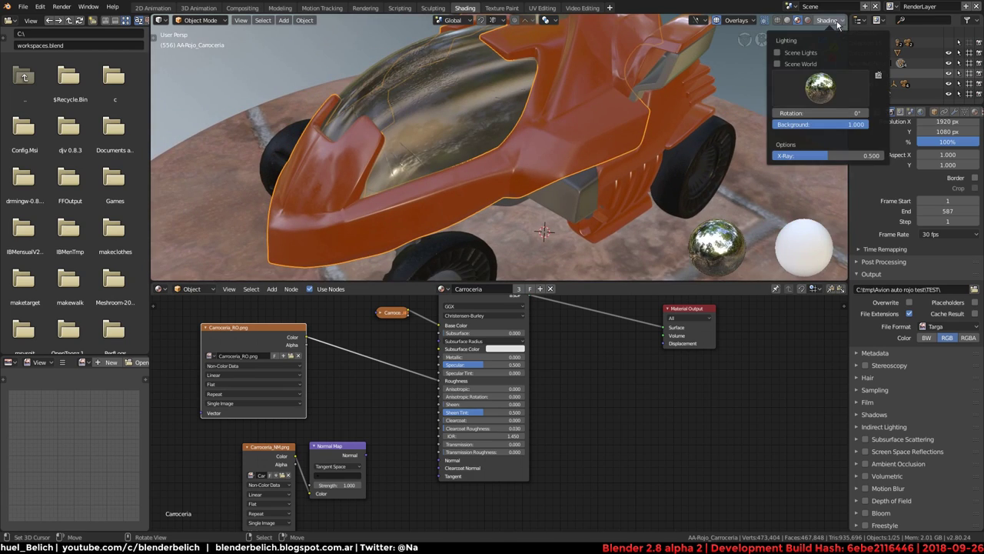
{"action": "left_click", "coordinate": [826, 100]}
{"action": "left_click", "coordinate": [699, 126]}
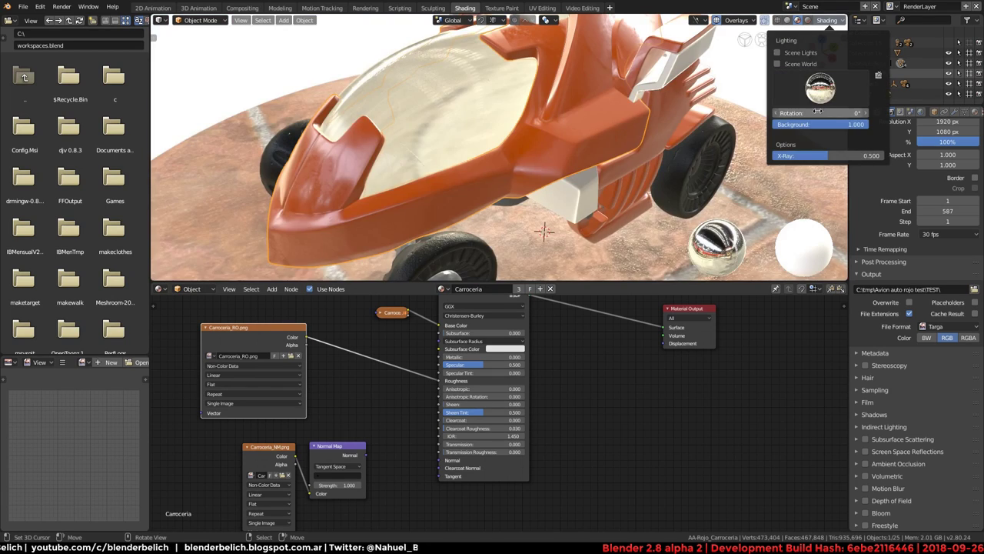
{"action": "mouse_move", "coordinate": [819, 113]}
{"action": "left_mouse_down"}
{"action": "mouse_move", "coordinate": [269, 180]}
{"action": "mouse_move", "coordinate": [322, 182]}
{"action": "left_mouse_up"}
{"action": "mouse_move", "coordinate": [441, 380]}
{"action": "left_mouse_down"}
{"action": "mouse_move", "coordinate": [407, 385]}
{"action": "mouse_move", "coordinate": [441, 380]}
{"action": "left_mouse_up"}
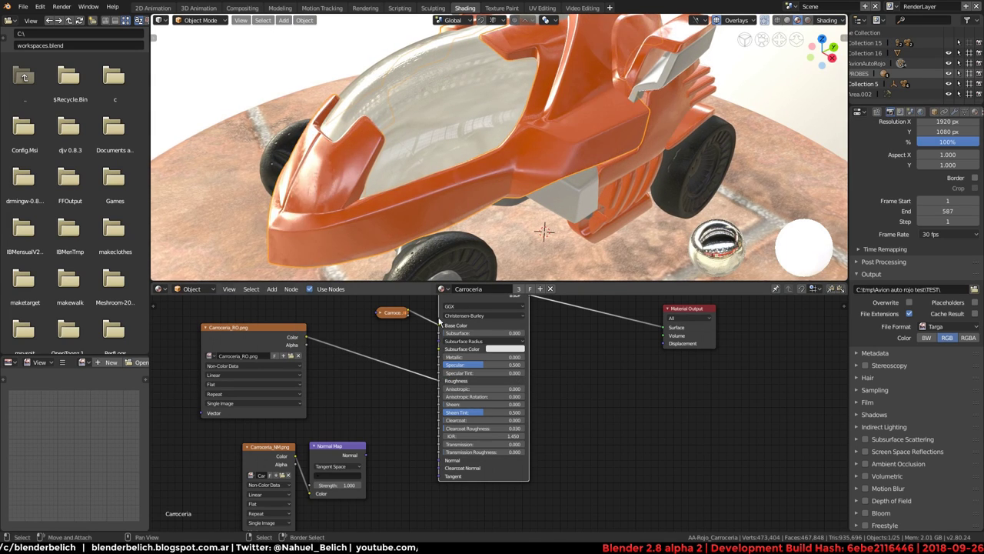
Step: Relink Roughness, then collapse the Carroceria_RO node and place it beside the shader
{"action": "middle_click_drag", "start_coordinate": [492, 192], "coordinate": [519, 152]}
{"action": "middle_click_drag", "start_coordinate": [323, 360], "coordinate": [340, 319]}
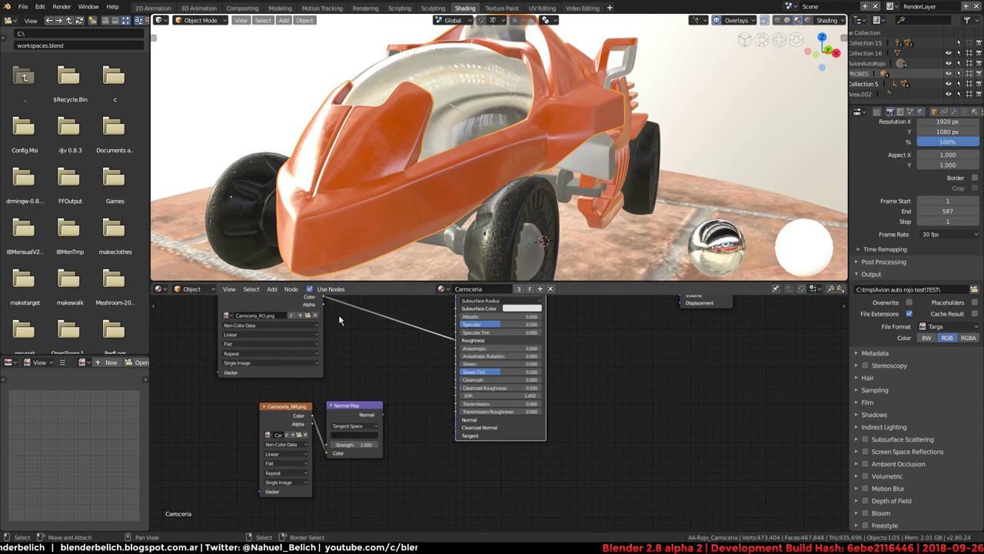
{"action": "mouse_move", "coordinate": [269, 301]}
{"action": "left_mouse_down"}
{"action": "mouse_move", "coordinate": [325, 314]}
{"action": "mouse_move", "coordinate": [358, 338]}
{"action": "left_mouse_up"}
{"action": "key", "text": "h"}
{"action": "middle_click_drag", "start_coordinate": [360, 394], "coordinate": [324, 366]}
{"action": "scroll", "coordinate": [323, 366], "scroll_direction": "up", "scroll_amount": 1}
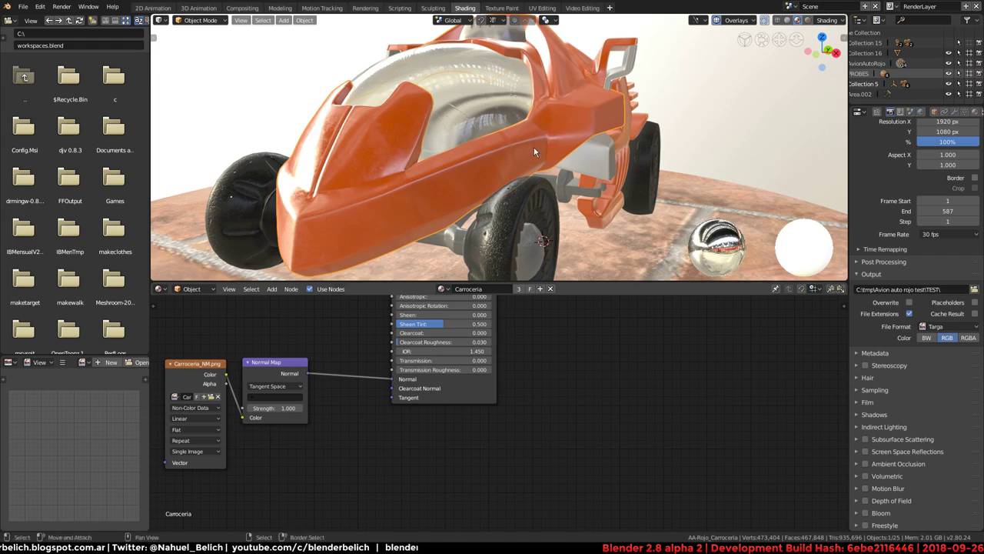
{"action": "middle_click_drag", "start_coordinate": [535, 151], "coordinate": [559, 132]}
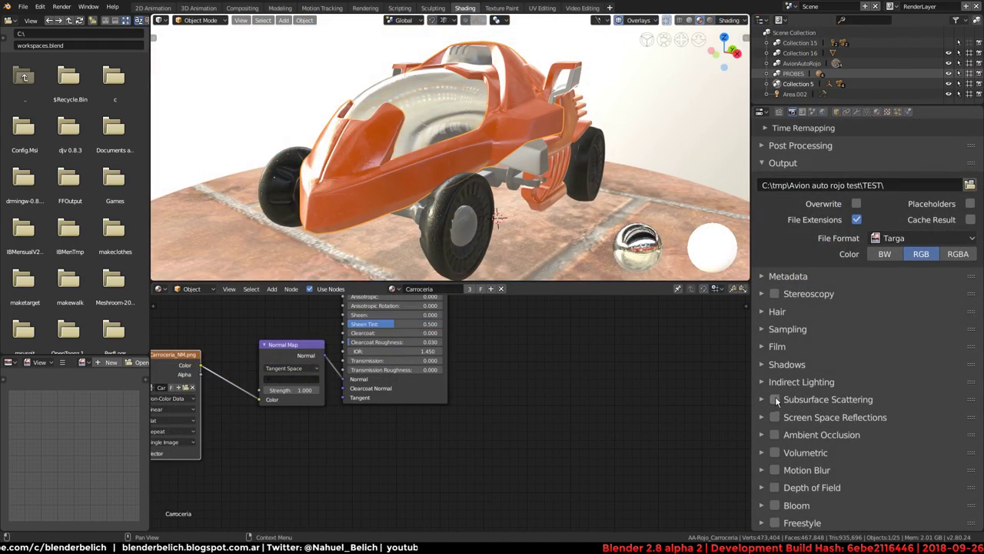
Step: Enable Subsurface Scattering and switch preview lighting to a dark HDRI rotated to -128°
{"action": "left_click", "coordinate": [774, 399]}
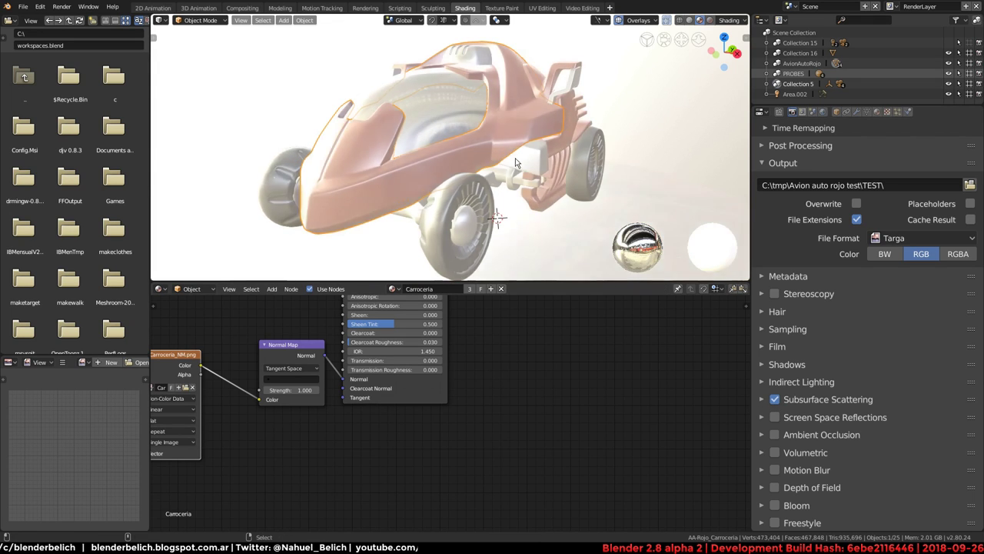
{"action": "mouse_move", "coordinate": [538, 177]}
{"action": "middle_mouse_down"}
{"action": "mouse_move", "coordinate": [476, 158]}
{"action": "mouse_move", "coordinate": [513, 146]}
{"action": "middle_mouse_up"}
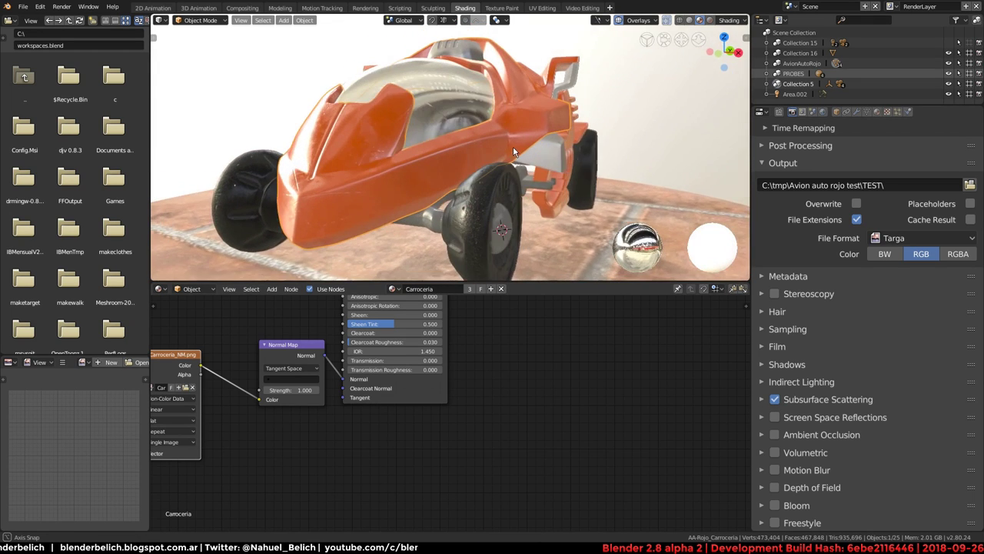
{"action": "left_click", "coordinate": [732, 23]}
{"action": "left_click", "coordinate": [733, 77]}
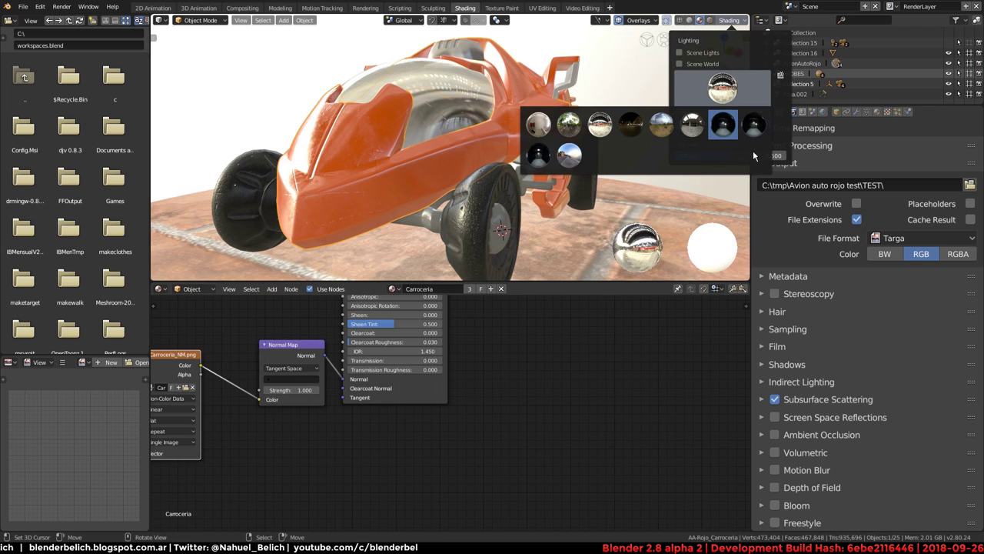
{"action": "left_click", "coordinate": [754, 124]}
{"action": "left_click", "coordinate": [739, 22]}
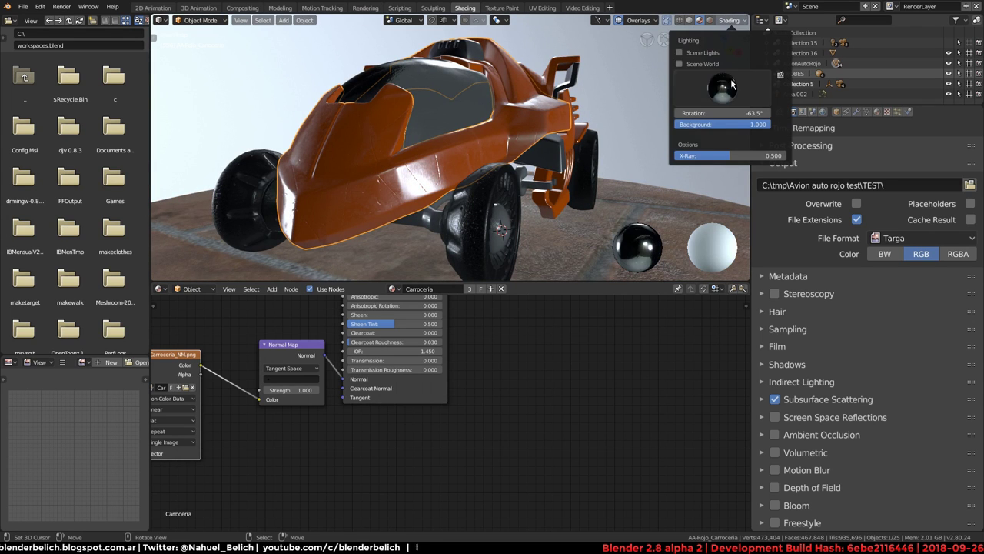
{"action": "mouse_move", "coordinate": [740, 112]}
{"action": "left_mouse_down"}
{"action": "mouse_move", "coordinate": [377, 135]}
{"action": "mouse_move", "coordinate": [348, 157]}
{"action": "left_mouse_up"}
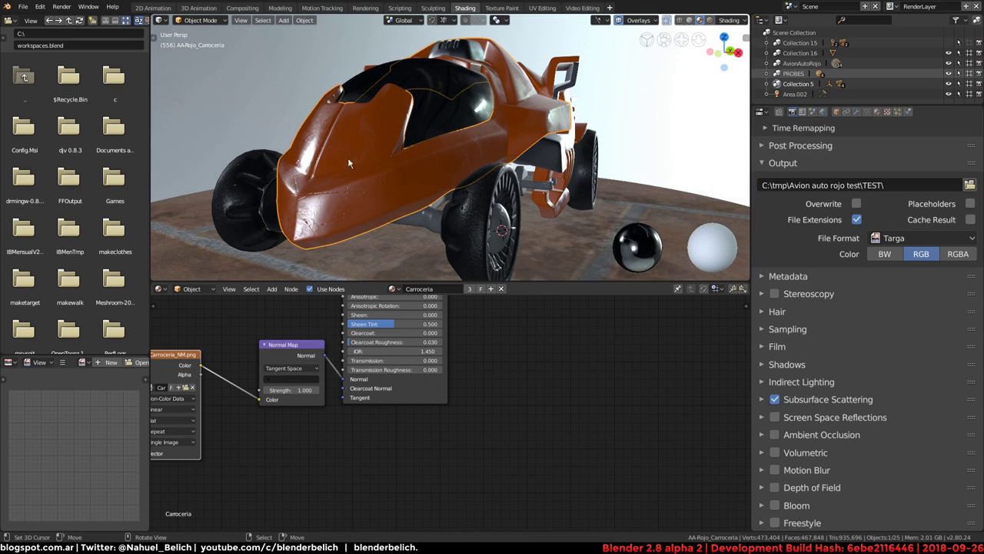
Step: Raise the Principled BSDF Subsurface value from 0.000 to 1.000 and check the body
{"action": "middle_click_drag", "start_coordinate": [420, 310], "coordinate": [469, 400]}
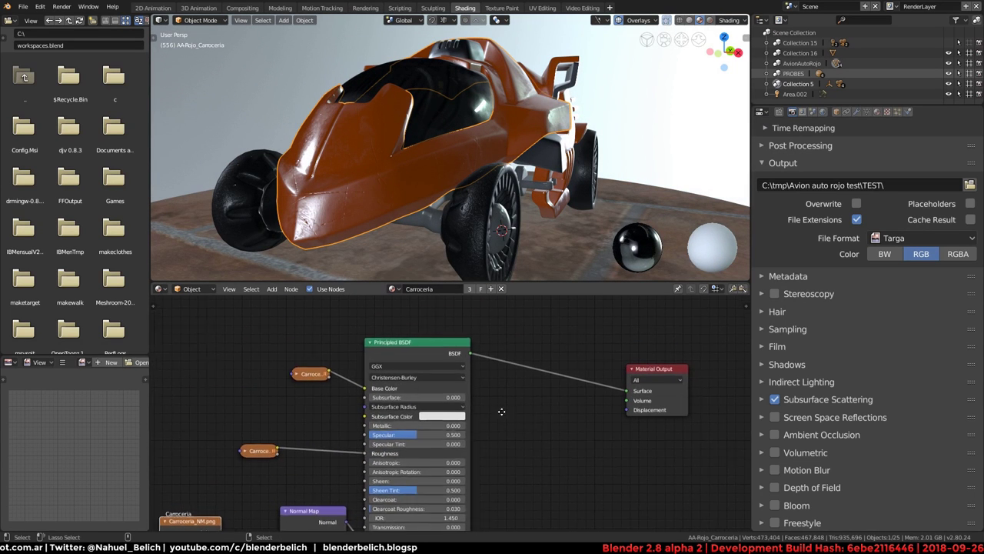
{"action": "scroll", "coordinate": [541, 367], "scroll_direction": "up", "scroll_amount": 2}
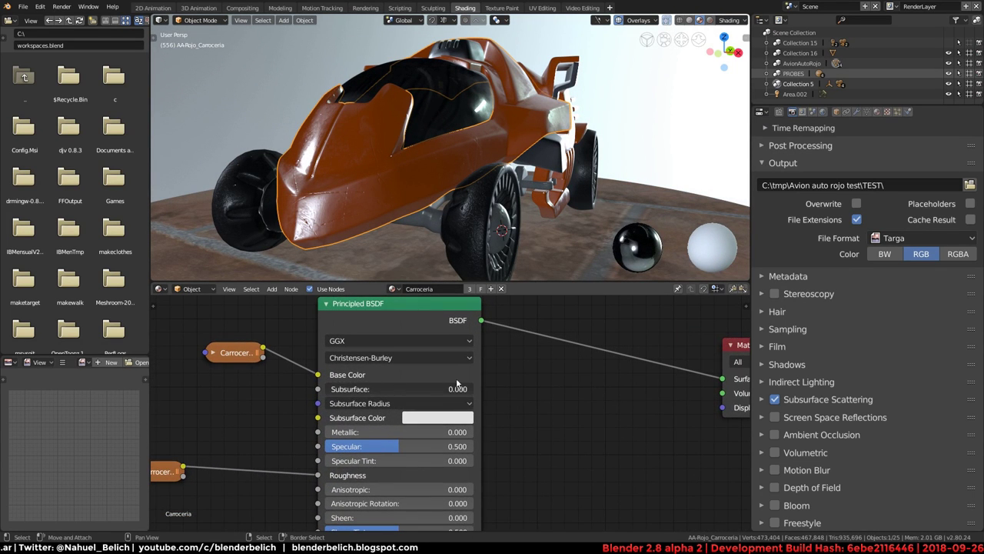
{"action": "left_click_drag", "start_coordinate": [602, 380], "coordinate": [615, 390]}
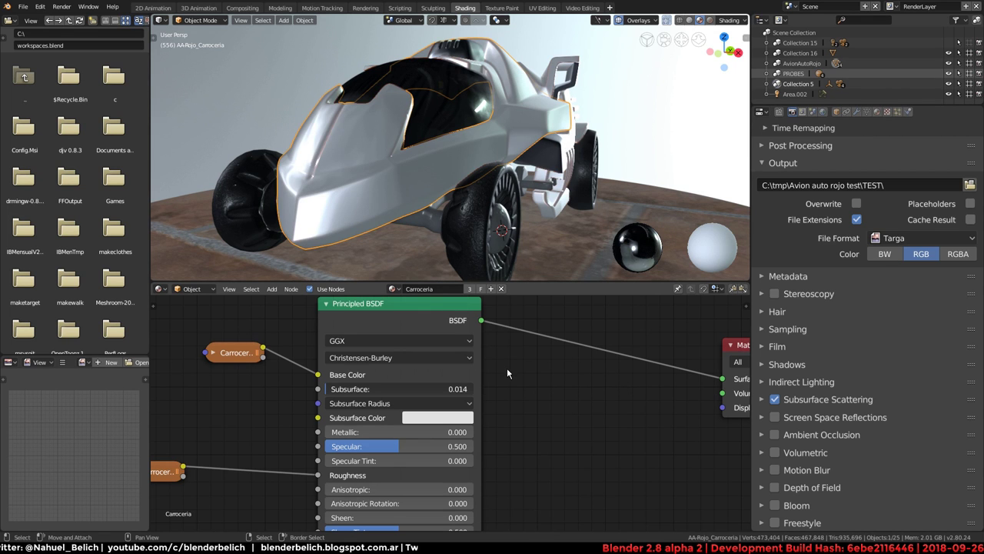
{"action": "left_click_drag", "start_coordinate": [507, 372], "coordinate": [499, 372]}
{"action": "mouse_move", "coordinate": [467, 173]}
{"action": "middle_mouse_down"}
{"action": "mouse_move", "coordinate": [455, 172]}
{"action": "mouse_move", "coordinate": [523, 169]}
{"action": "mouse_move", "coordinate": [443, 157]}
{"action": "mouse_move", "coordinate": [407, 178]}
{"action": "middle_mouse_up"}
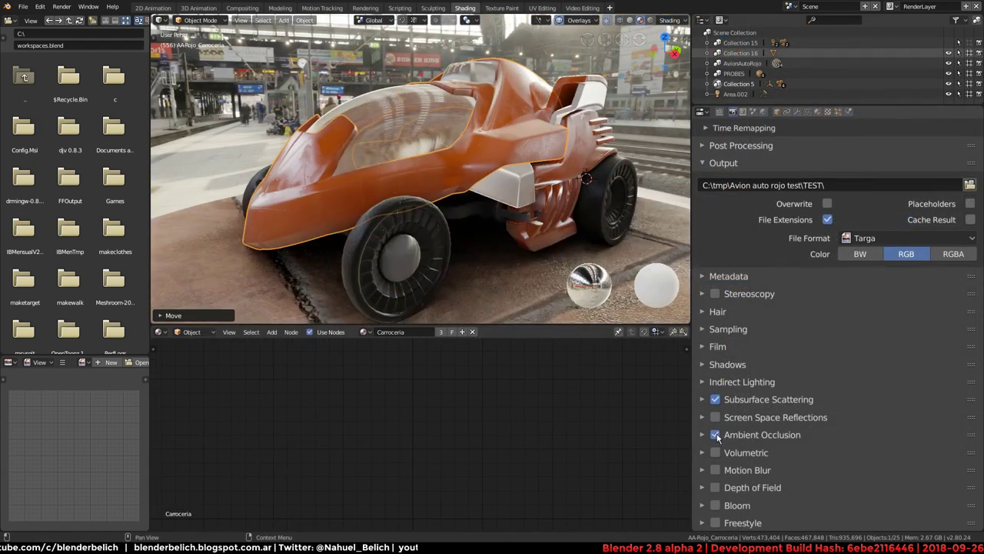
Step: Shorten the Ambient Occlusion distance in the Eevee render settings
{"action": "mouse_move", "coordinate": [502, 262]}
{"action": "middle_mouse_down"}
{"action": "mouse_move", "coordinate": [522, 224]}
{"action": "mouse_move", "coordinate": [571, 190]}
{"action": "mouse_move", "coordinate": [566, 234]}
{"action": "mouse_move", "coordinate": [435, 226]}
{"action": "mouse_move", "coordinate": [494, 228]}
{"action": "mouse_move", "coordinate": [505, 244]}
{"action": "mouse_move", "coordinate": [482, 241]}
{"action": "middle_mouse_up"}
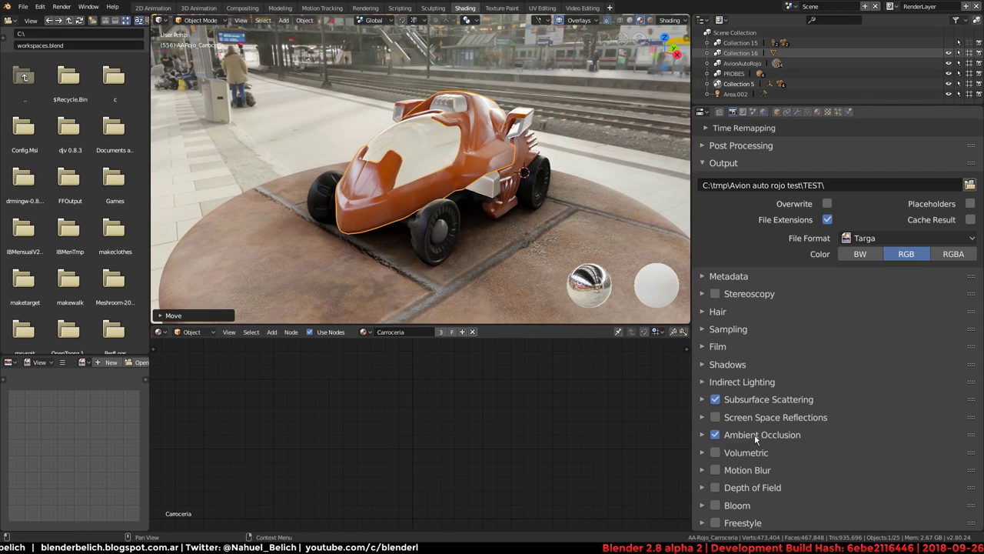
{"action": "left_click", "coordinate": [751, 436]}
{"action": "scroll", "coordinate": [739, 427], "scroll_direction": "down", "scroll_amount": 2}
{"action": "scroll", "coordinate": [740, 427], "scroll_direction": "down", "scroll_amount": 1}
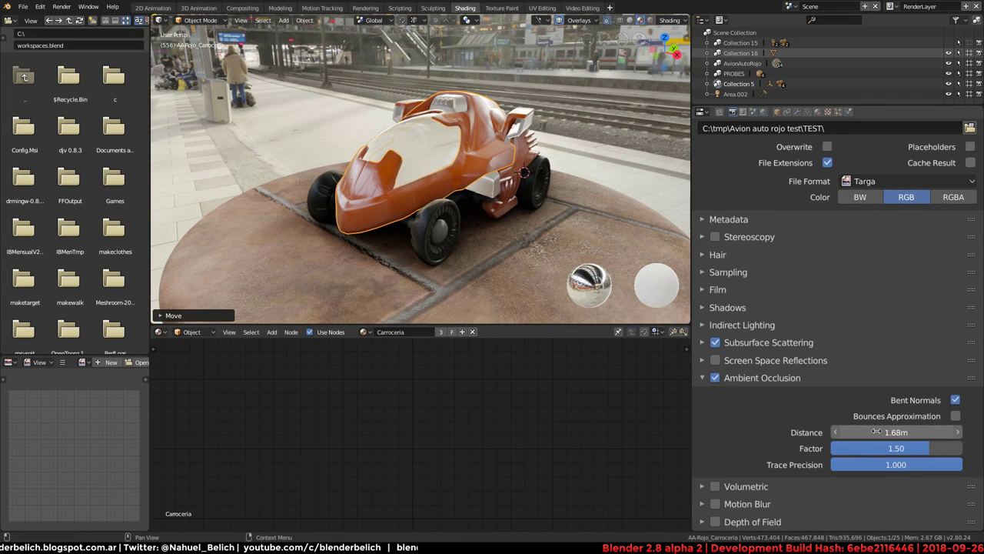
{"action": "left_click_drag", "start_coordinate": [875, 432], "coordinate": [385, 418]}
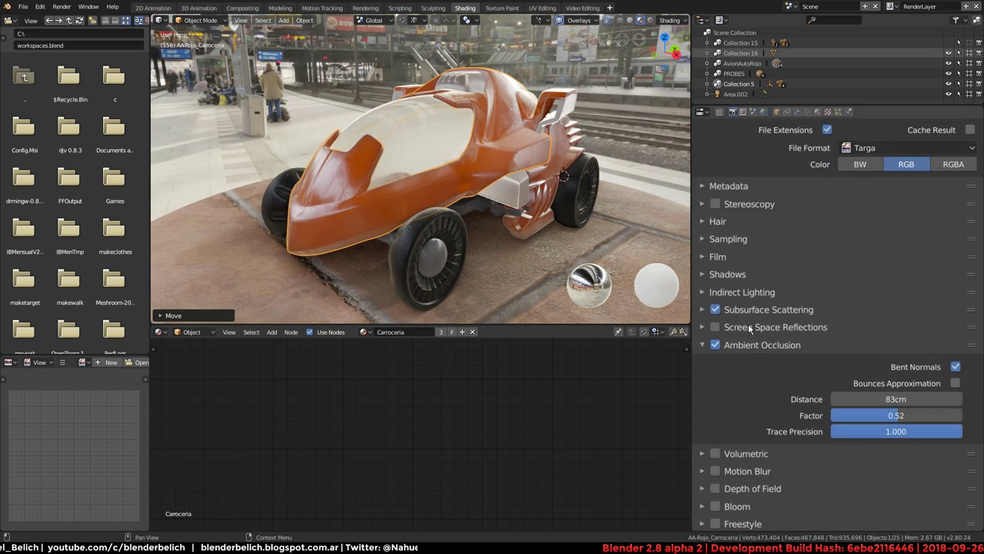
Step: Turn on Screen Space Reflections, toggling it off and on to compare
{"action": "left_click", "coordinate": [700, 327]}
{"action": "left_click", "coordinate": [715, 328]}
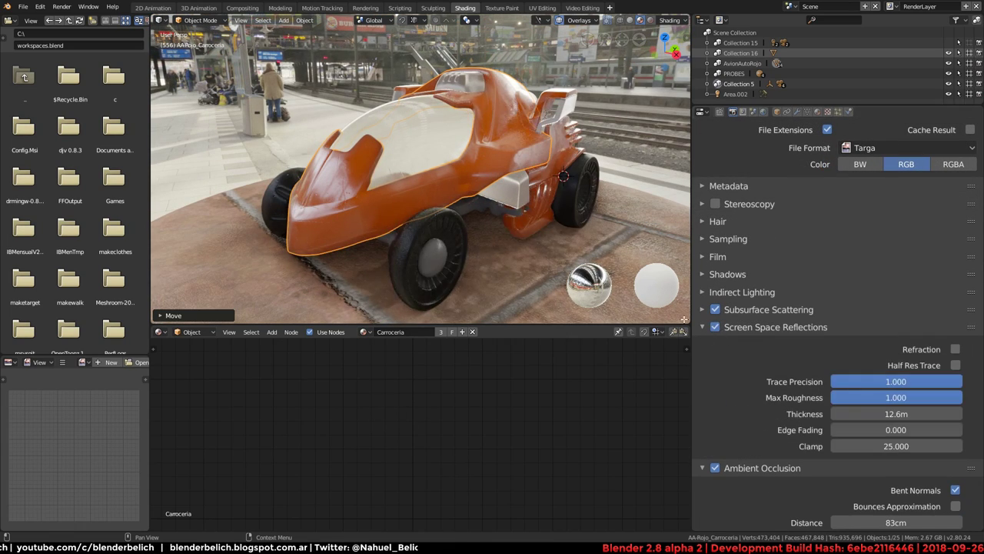
{"action": "mouse_move", "coordinate": [594, 217]}
{"action": "middle_mouse_down"}
{"action": "mouse_move", "coordinate": [554, 213]}
{"action": "mouse_move", "coordinate": [609, 229]}
{"action": "middle_mouse_up"}
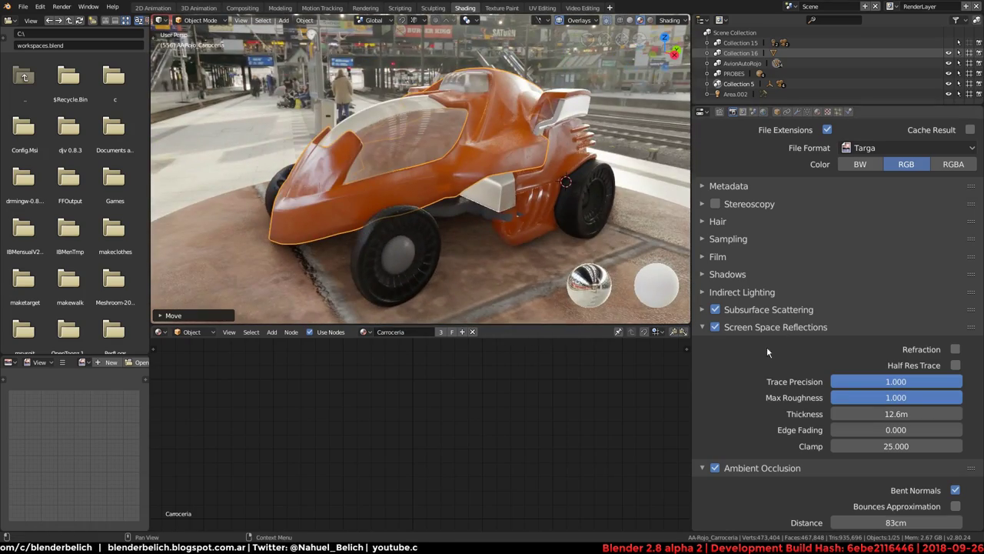
{"action": "left_click", "coordinate": [715, 328]}
{"action": "left_click", "coordinate": [713, 330]}
{"action": "left_click", "coordinate": [712, 331]}
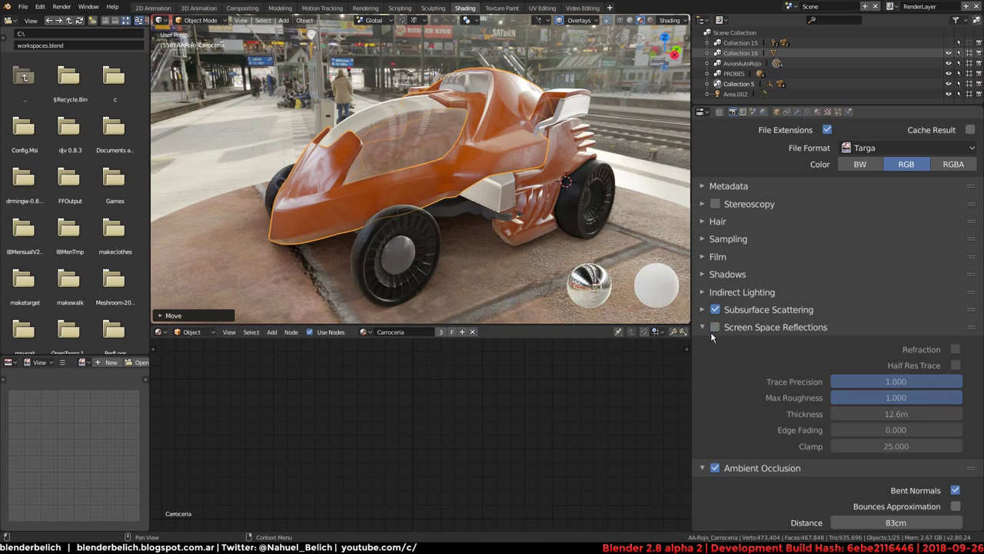
{"action": "left_click", "coordinate": [710, 331]}
{"action": "middle_click_drag", "start_coordinate": [584, 230], "coordinate": [452, 306]}
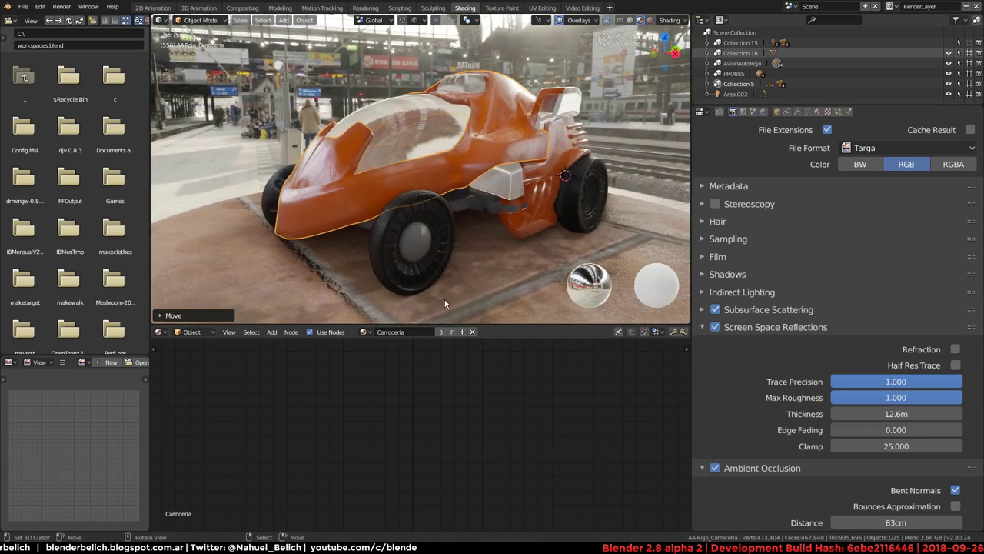
Step: Enable Refraction under Screen Space Reflections and view the cabin up close
{"action": "key", "text": "shift+a"}
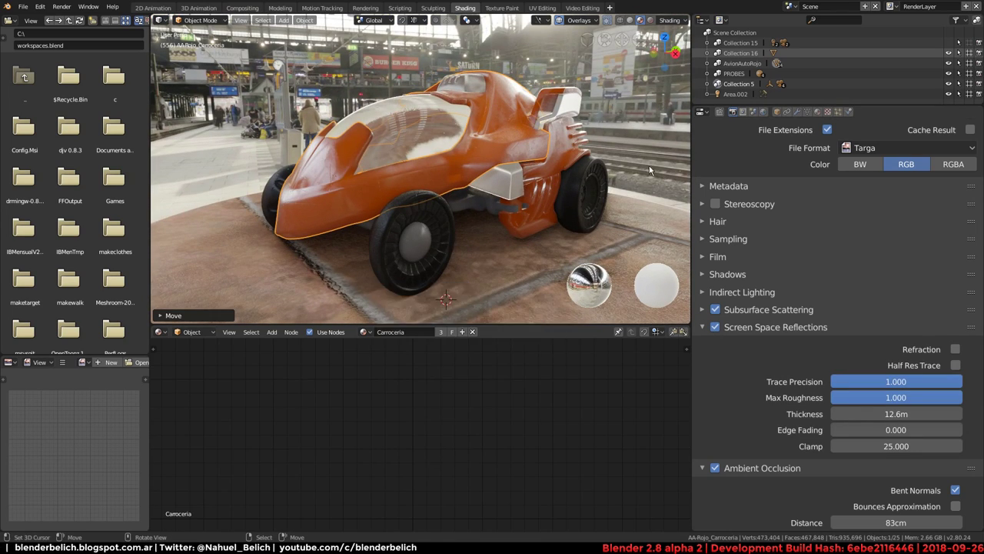
{"action": "middle_click_drag", "start_coordinate": [538, 253], "coordinate": [617, 188]}
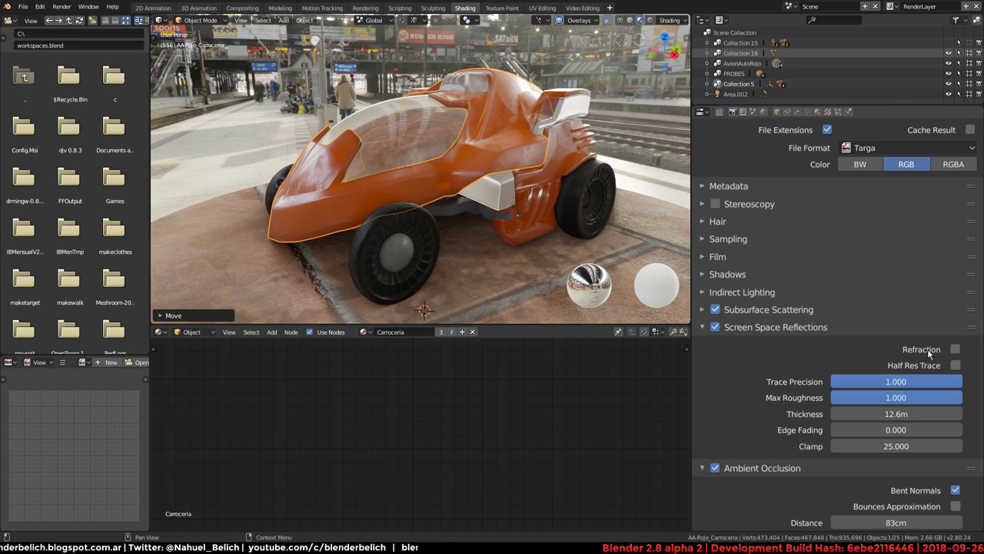
{"action": "left_click", "coordinate": [956, 350]}
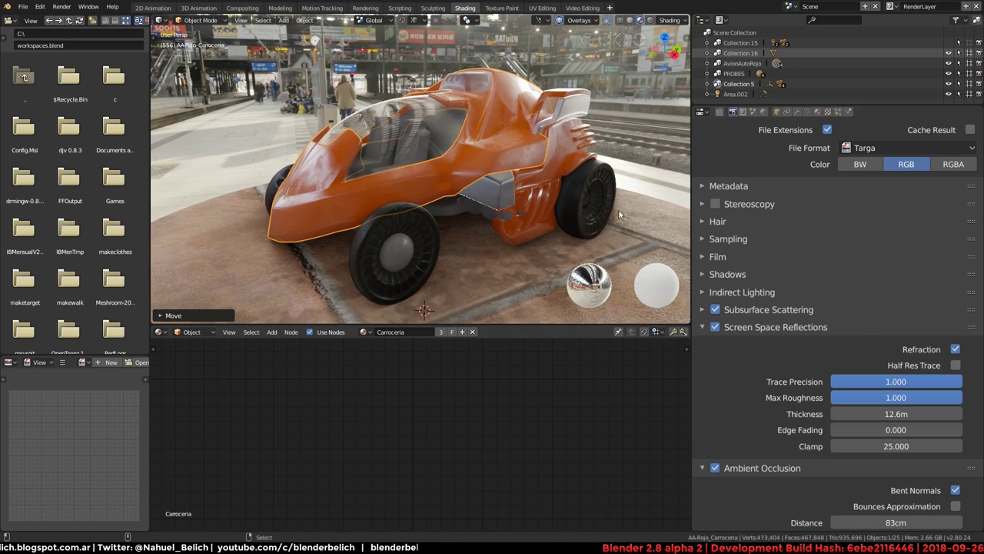
{"action": "mouse_move", "coordinate": [621, 215]}
{"action": "middle_mouse_down"}
{"action": "mouse_move", "coordinate": [506, 149]}
{"action": "mouse_move", "coordinate": [467, 87]}
{"action": "middle_mouse_up"}
Step: Select the glass cabin and raise the Cabina material's Refraction Depth under Options
{"action": "left_click", "coordinate": [355, 73]}
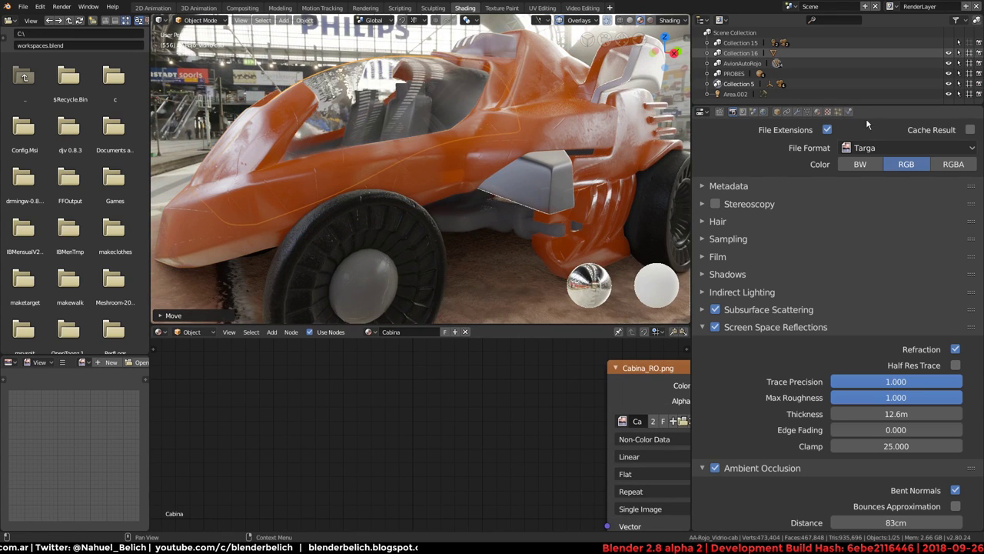
{"action": "left_click", "coordinate": [817, 112]}
{"action": "scroll", "coordinate": [798, 242], "scroll_direction": "up", "scroll_amount": 10}
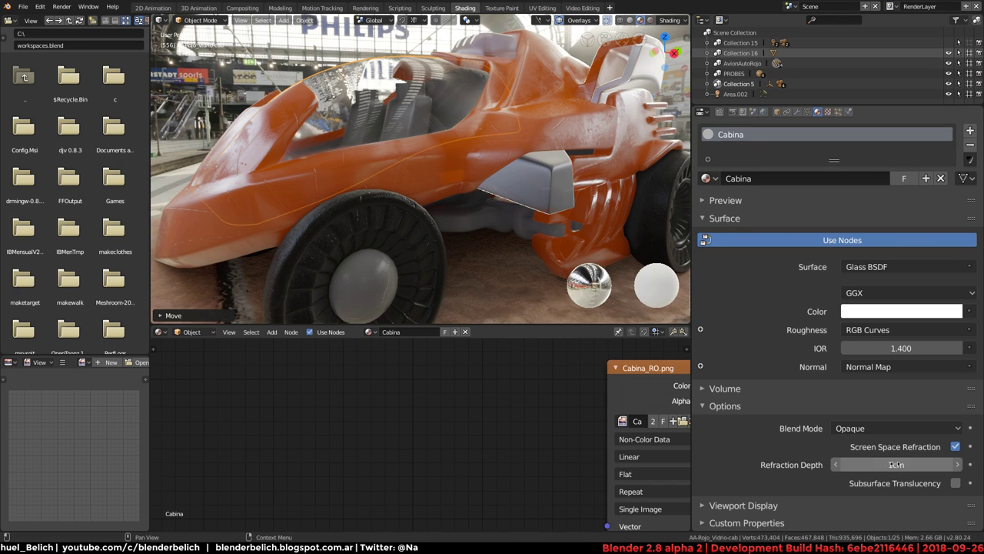
{"action": "mouse_move", "coordinate": [865, 465]}
{"action": "left_mouse_down"}
{"action": "mouse_move", "coordinate": [830, 459]}
{"action": "mouse_move", "coordinate": [802, 484]}
{"action": "left_mouse_up"}
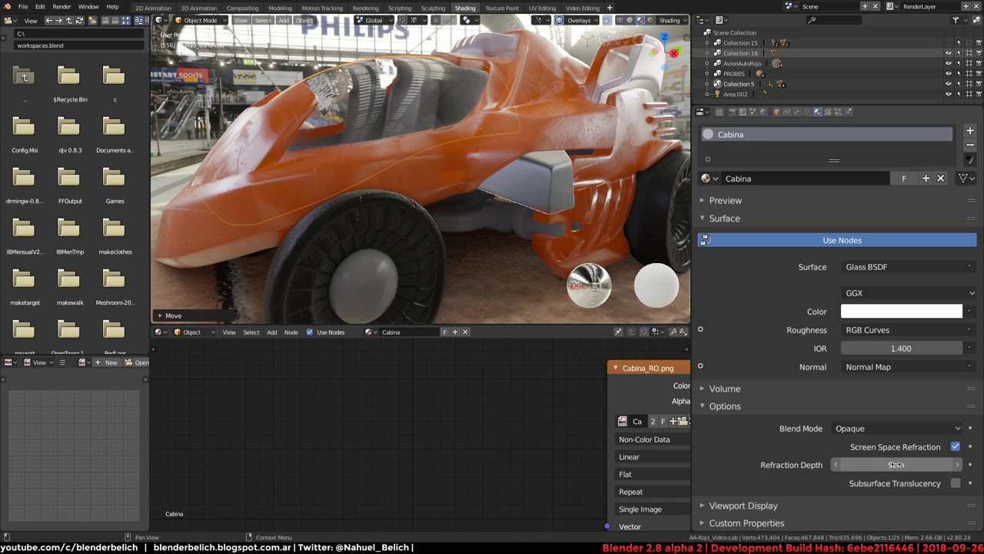
Step: Set refraction depth to 1cm and try glass roughness 0.5 before returning it to 0
{"action": "type", "text": "m"}
{"action": "key", "text": "Return"}
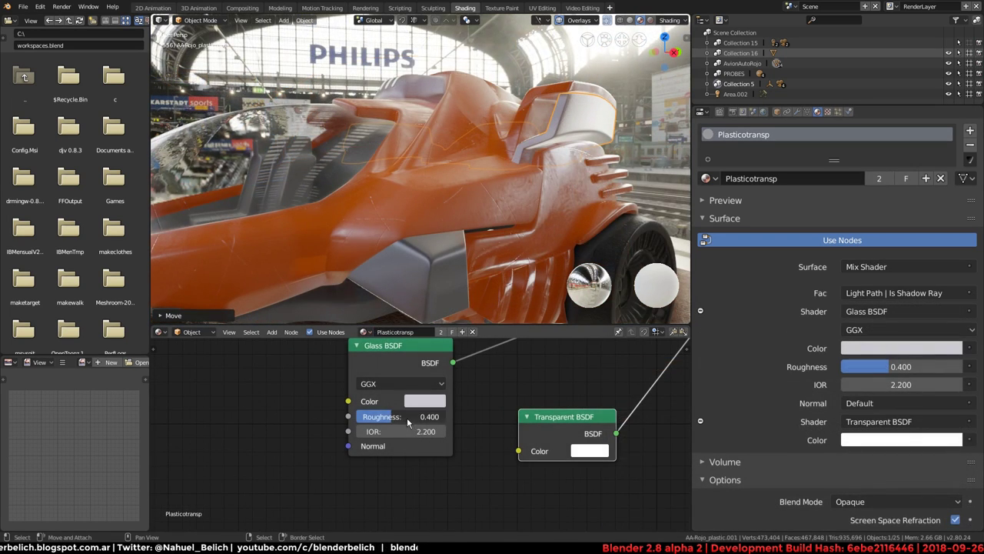
{"action": "left_click_drag", "start_coordinate": [406, 418], "coordinate": [339, 420]}
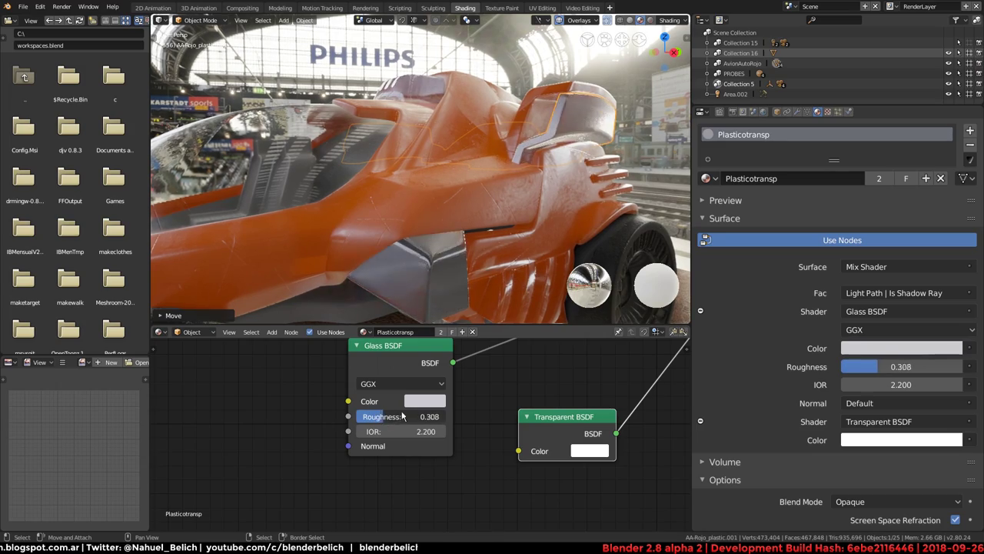
{"action": "mouse_move", "coordinate": [538, 231]}
{"action": "middle_mouse_down"}
{"action": "mouse_move", "coordinate": [565, 200]}
{"action": "mouse_move", "coordinate": [439, 227]}
{"action": "mouse_move", "coordinate": [554, 211]}
{"action": "middle_mouse_up"}
{"action": "type", "text": ".5"}
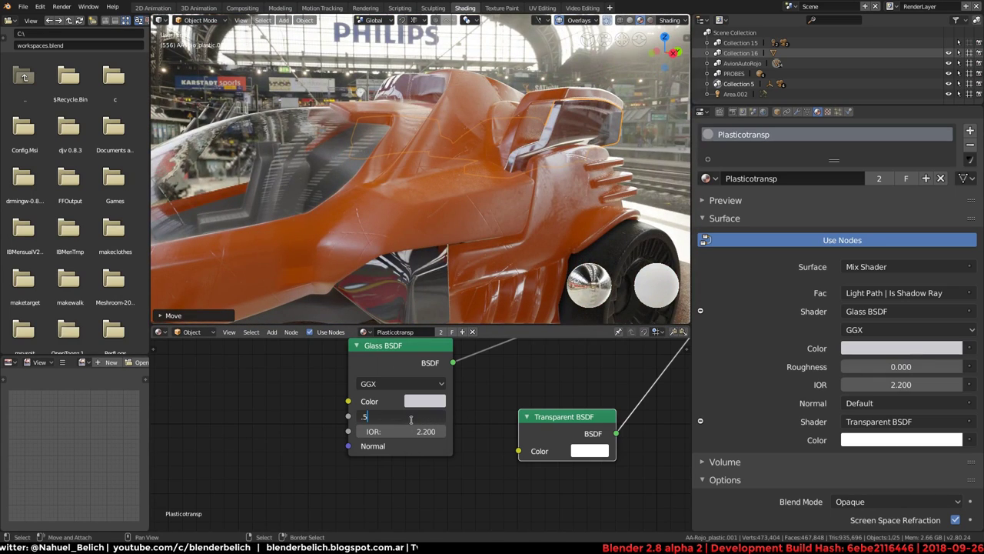
{"action": "key", "text": "Return"}
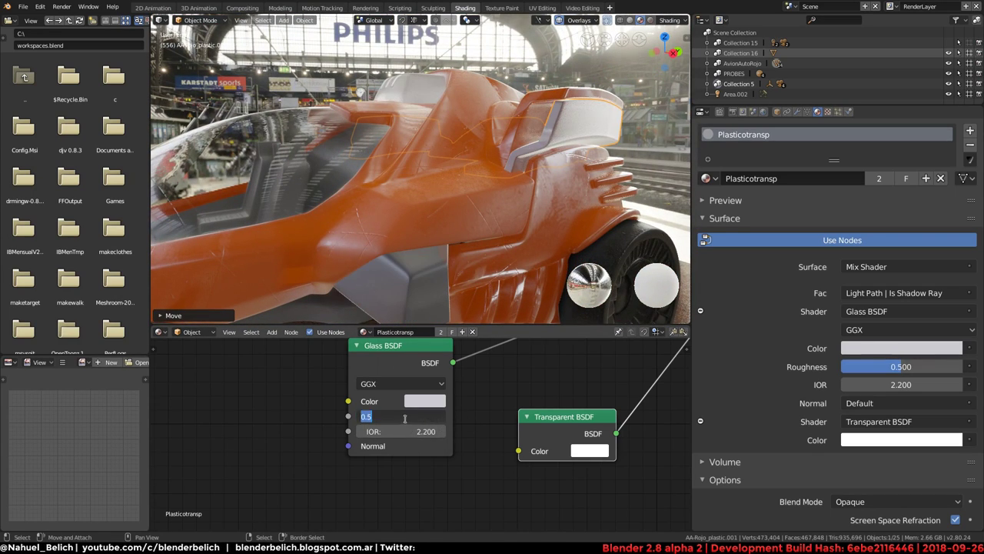
{"action": "type", "text": "0"}
{"action": "key", "text": "Return"}
Step: Set the Glass BSDF IOR to 1.5 and roughness to 0.4
{"action": "middle_click_drag", "start_coordinate": [404, 418], "coordinate": [358, 414]}
{"action": "left_click_drag", "start_coordinate": [385, 426], "coordinate": [350, 427]}
{"action": "type", "text": "1.5"}
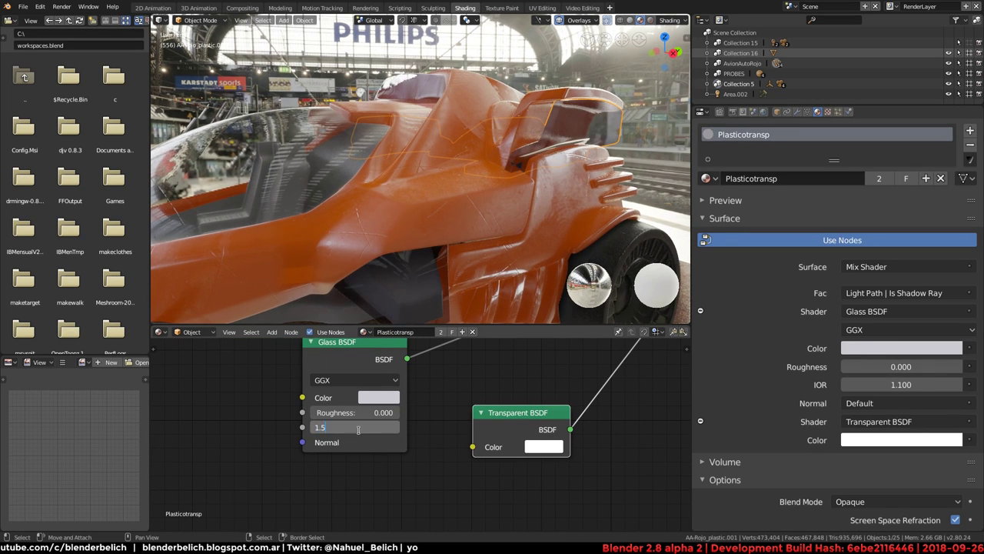
{"action": "key", "text": "Return"}
{"action": "mouse_move", "coordinate": [462, 193]}
{"action": "middle_mouse_down"}
{"action": "mouse_move", "coordinate": [494, 159]}
{"action": "mouse_move", "coordinate": [558, 145]}
{"action": "middle_mouse_up"}
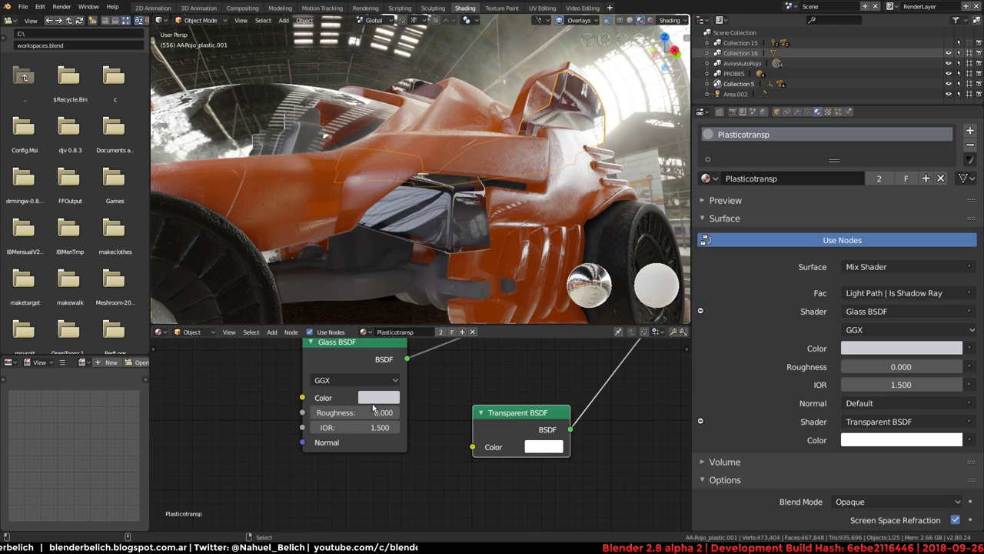
{"action": "middle_click_drag", "start_coordinate": [380, 306], "coordinate": [384, 303]}
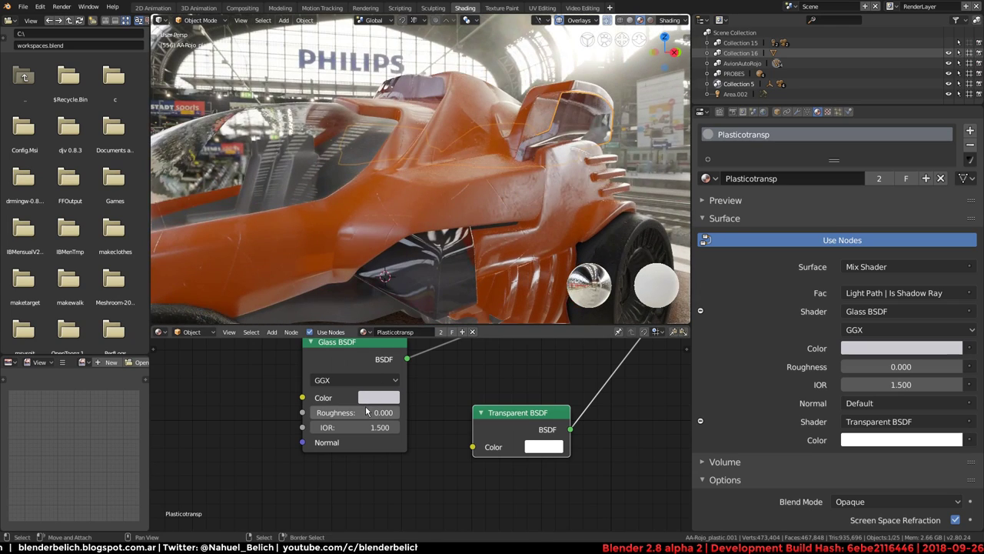
{"action": "type", "text": ".4"}
{"action": "key", "text": "Return"}
{"action": "mouse_move", "coordinate": [538, 207]}
{"action": "middle_mouse_down"}
{"action": "mouse_move", "coordinate": [567, 188]}
{"action": "mouse_move", "coordinate": [549, 174]}
{"action": "mouse_move", "coordinate": [530, 220]}
{"action": "middle_mouse_up"}
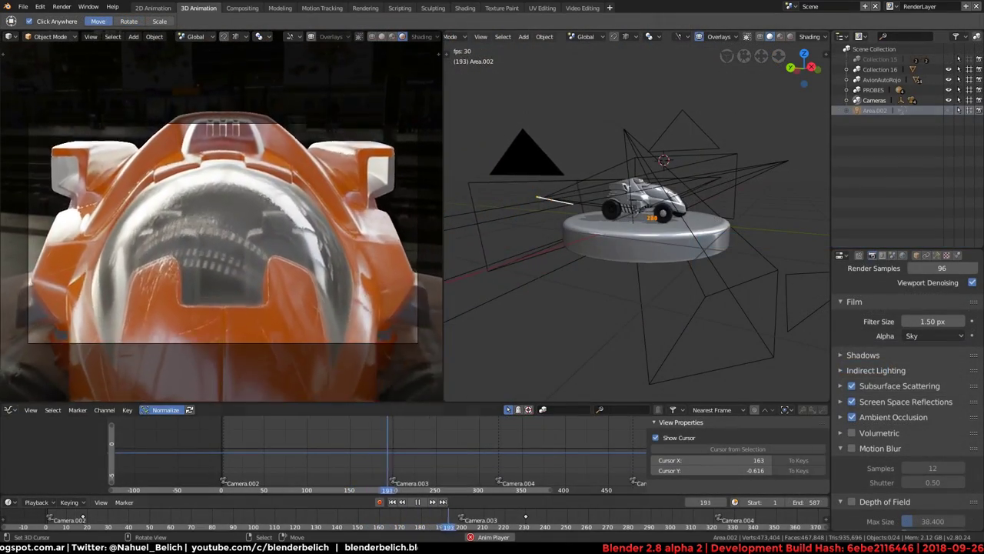
Step: Stop the timeline at frame 51 and hide the Cameras collection in the viewport
{"action": "left_click_drag", "start_coordinate": [406, 436], "coordinate": [262, 435]}
{"action": "key", "text": "space"}
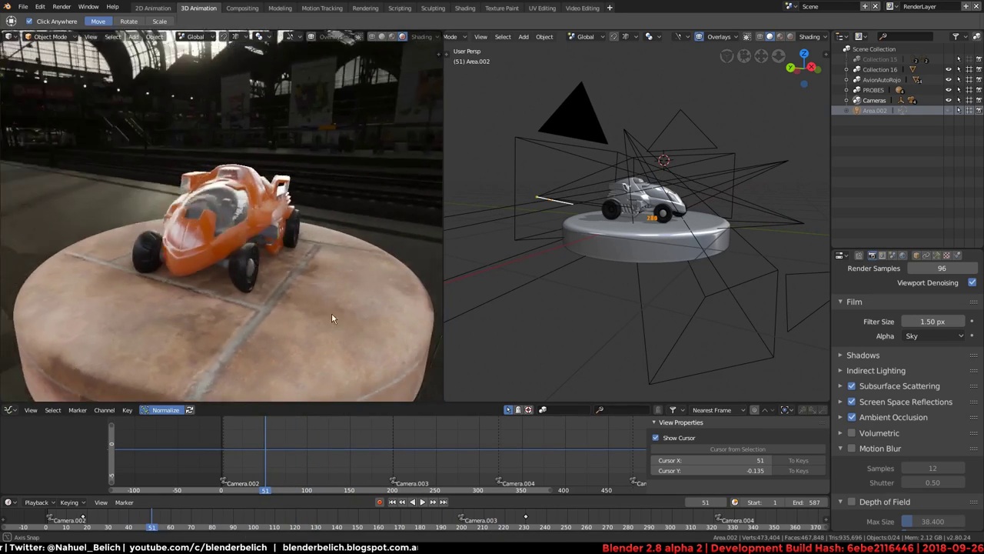
{"action": "middle_click_drag", "start_coordinate": [629, 262], "coordinate": [736, 104]}
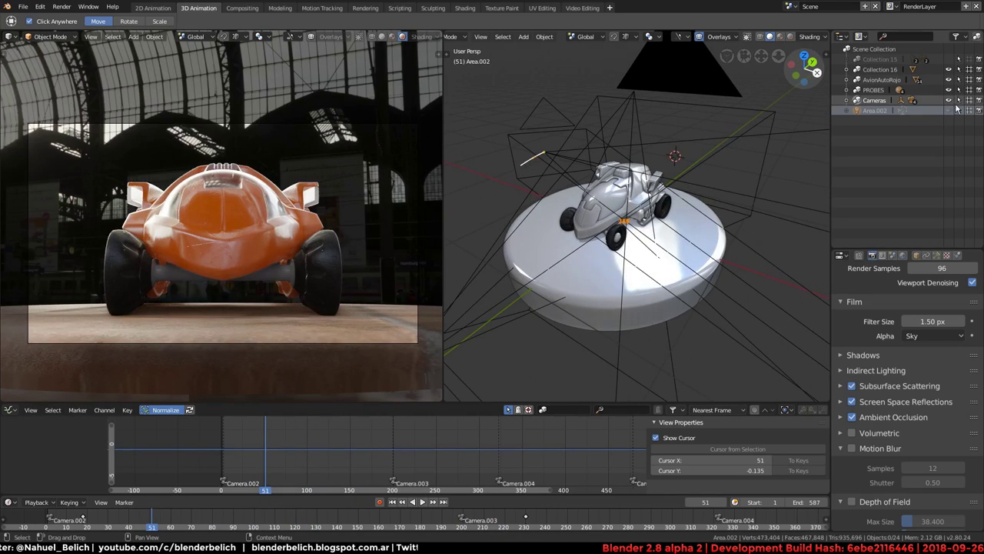
{"action": "left_click", "coordinate": [846, 100]}
{"action": "left_click_drag", "start_coordinate": [948, 110], "coordinate": [947, 142]}
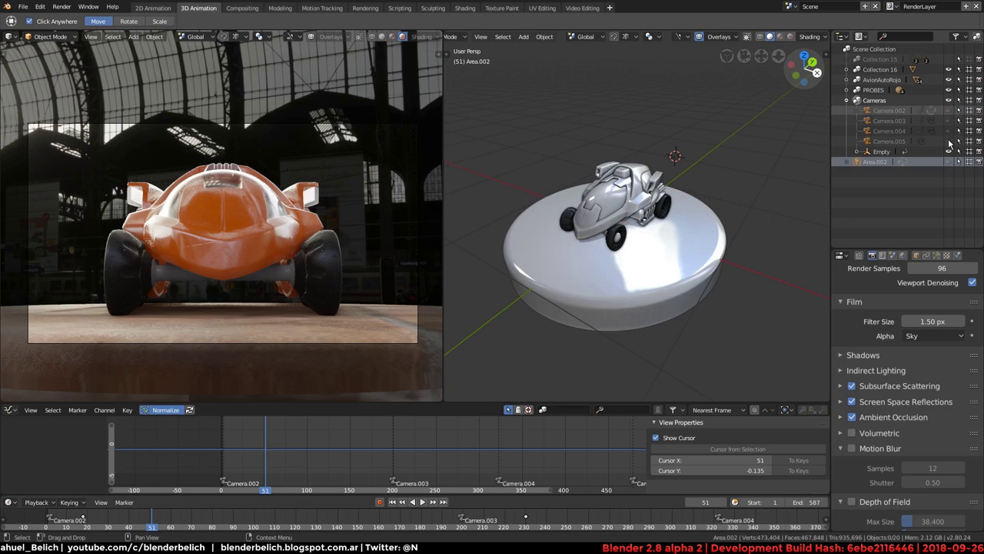
Step: Switch to the Cursor tool from the quick tool menu
{"action": "key", "text": "shift+a"}
{"action": "key", "text": "Escape"}
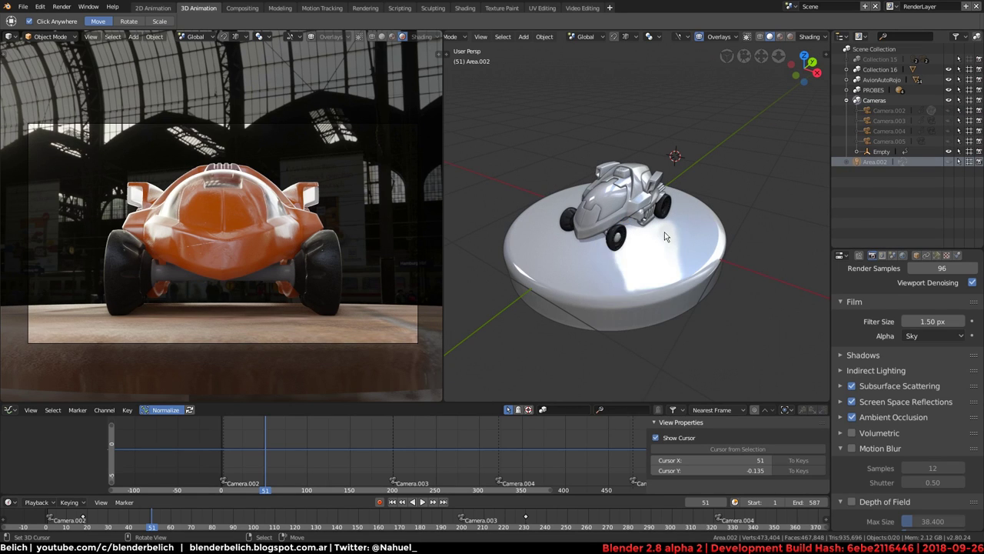
{"action": "key", "text": "shift+space"}
{"action": "key", "text": "1"}
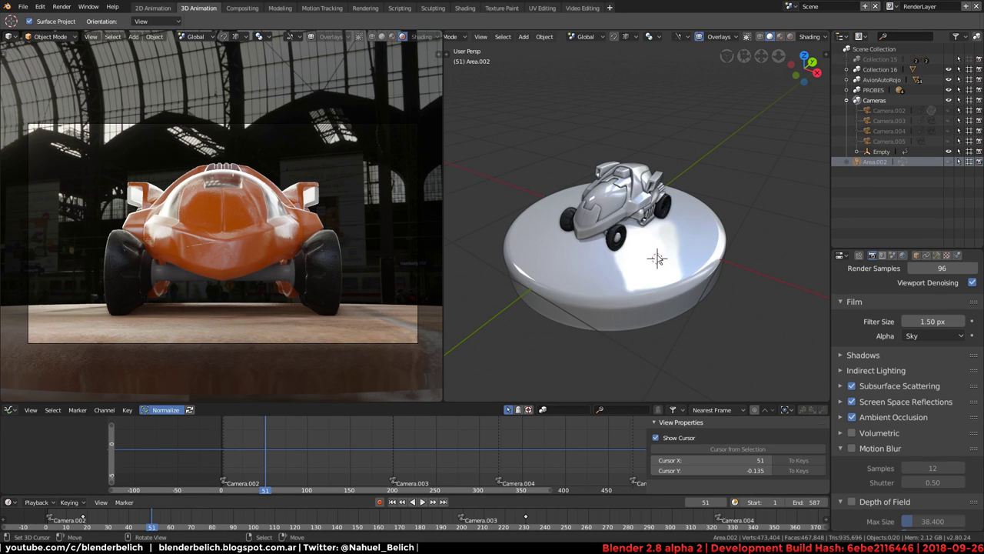
Step: Add a new camera, Camera.006, and move it into place
{"action": "key", "text": "shift+a"}
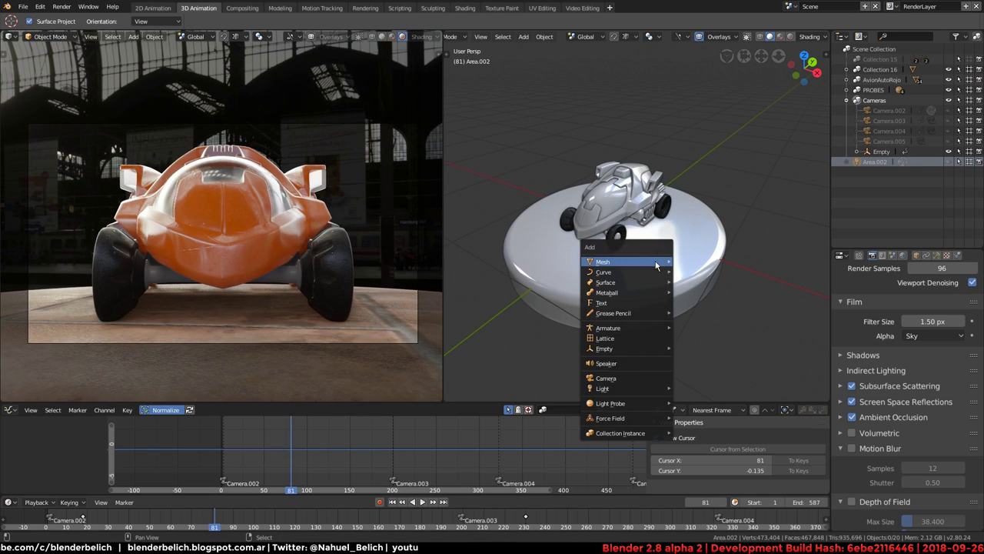
{"action": "middle_click_drag", "start_coordinate": [644, 376], "coordinate": [667, 270]}
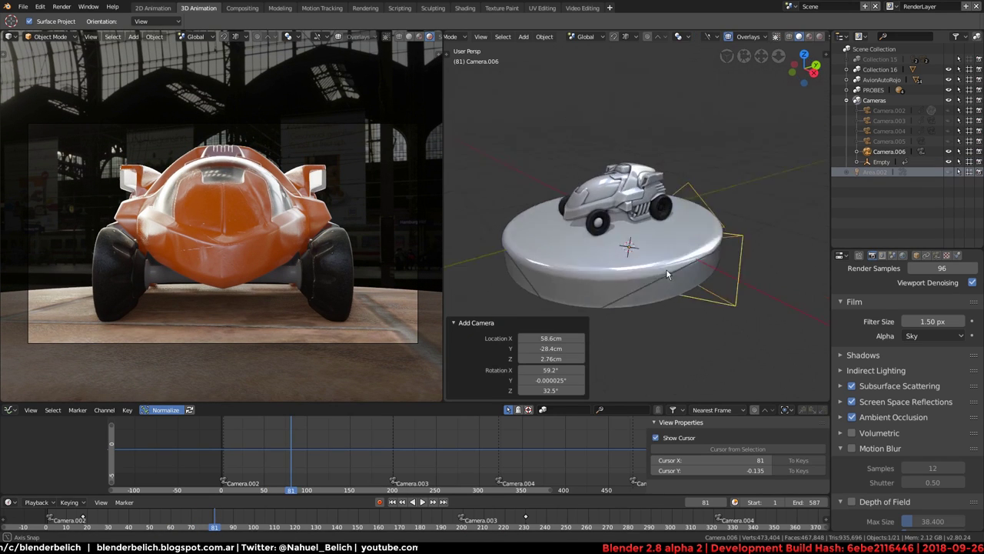
{"action": "key", "text": "g"}
{"action": "left_click", "coordinate": [682, 86]}
{"action": "middle_click_drag", "start_coordinate": [683, 87], "coordinate": [369, 423]}
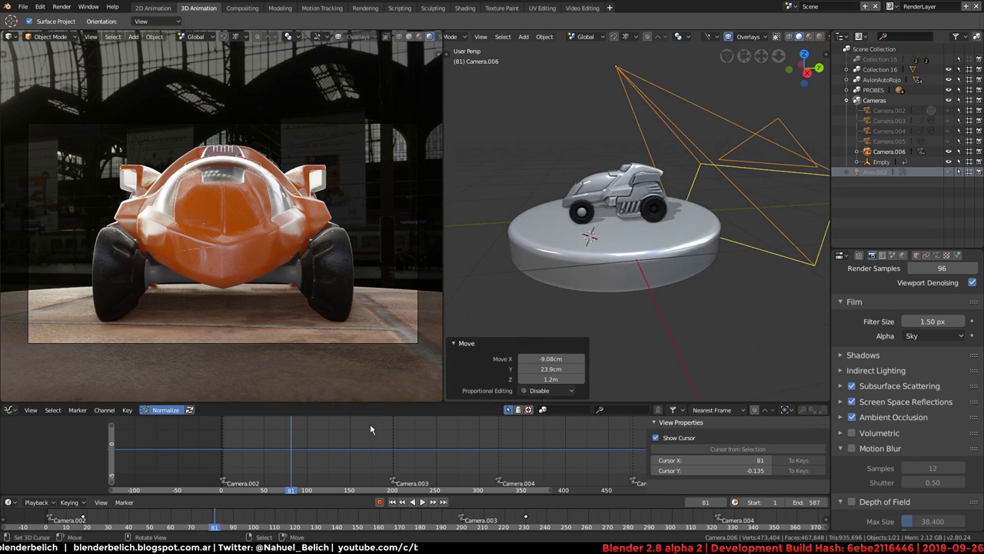
Step: Add a marker at frame 81, bind Camera.006 to it, and reframe the car
{"action": "left_click", "coordinate": [77, 410]}
{"action": "left_click", "coordinate": [95, 422]}
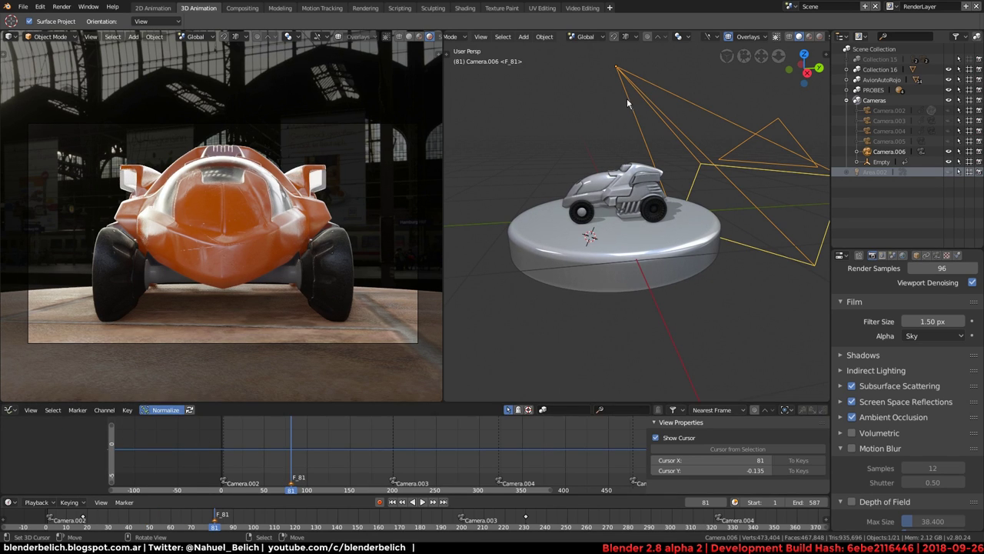
{"action": "left_click", "coordinate": [52, 410]}
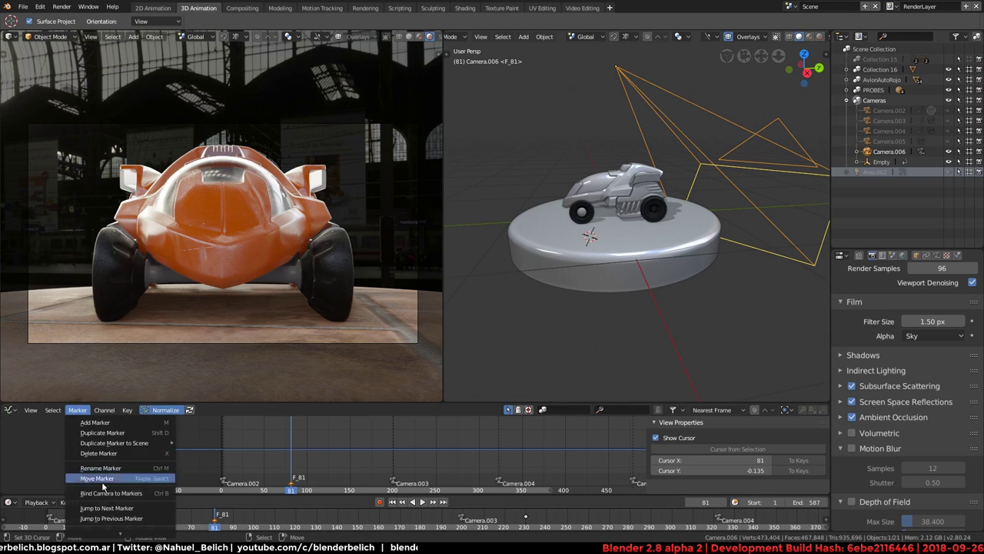
{"action": "left_click", "coordinate": [139, 496]}
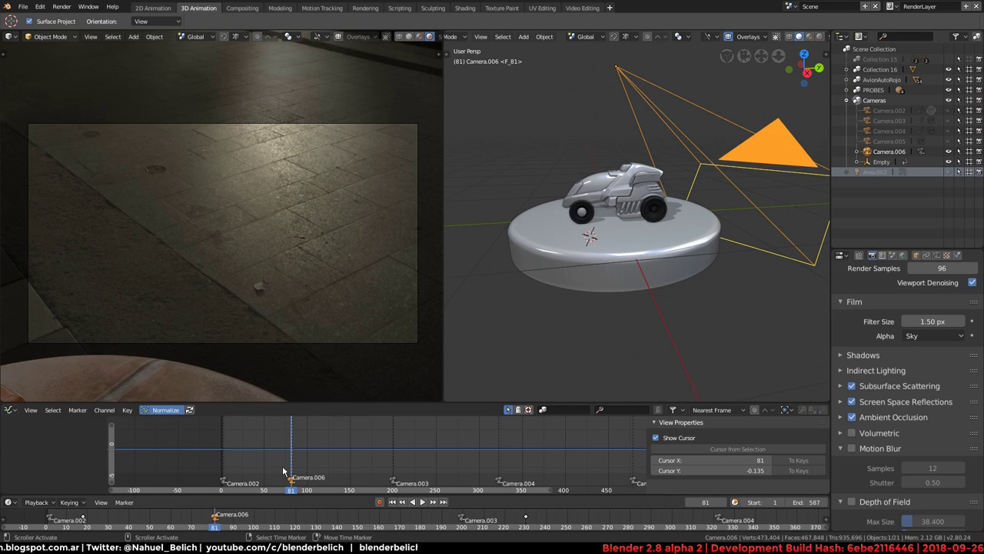
{"action": "key", "text": "KP_0"}
{"action": "key", "text": "g"}
{"action": "left_click", "coordinate": [667, 183]}
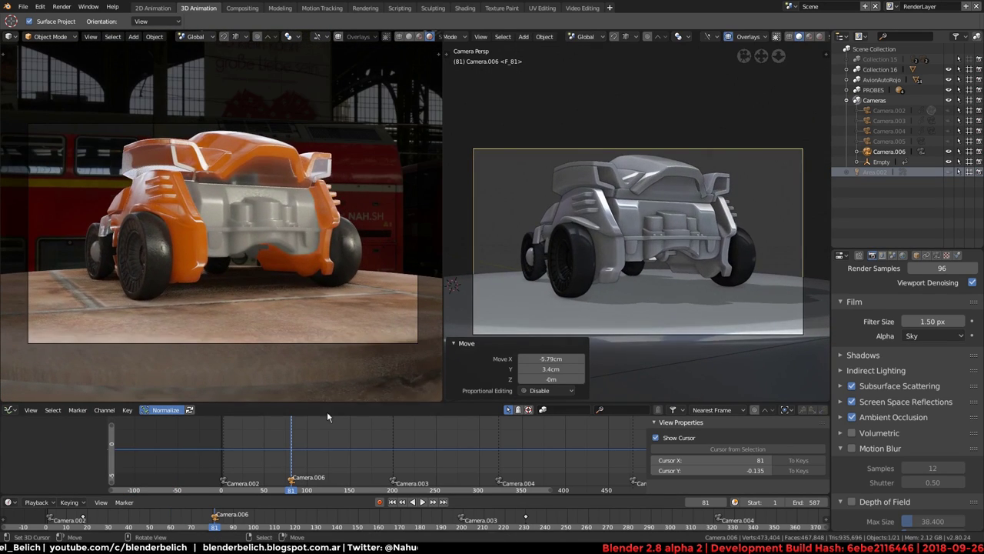
Step: Drag the Camera.002 marker to frame 165 and replay the animation to check the cut
{"action": "key", "text": "shift+Left"}
{"action": "key", "text": "alt+a"}
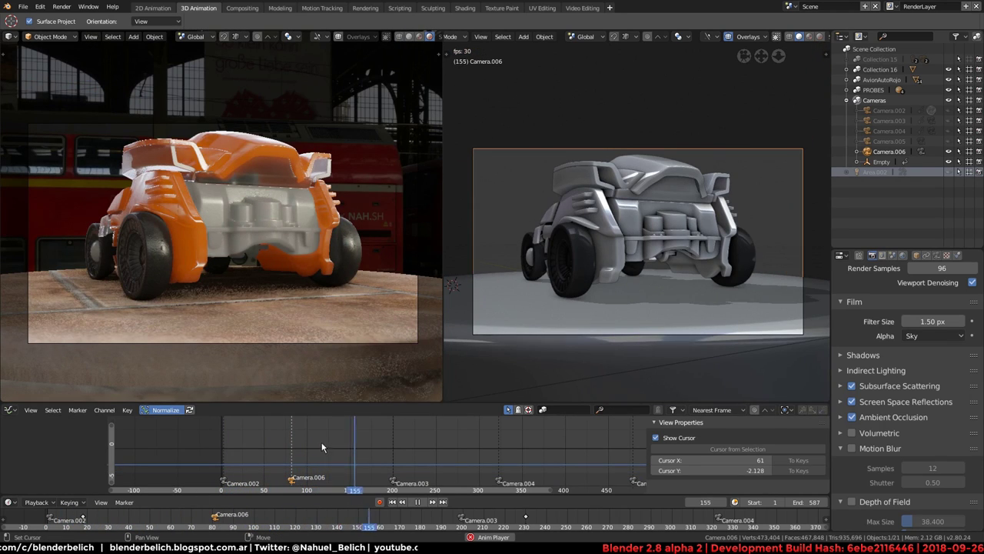
{"action": "key", "text": "alt+a"}
{"action": "left_click_drag", "start_coordinate": [224, 478], "coordinate": [348, 476]}
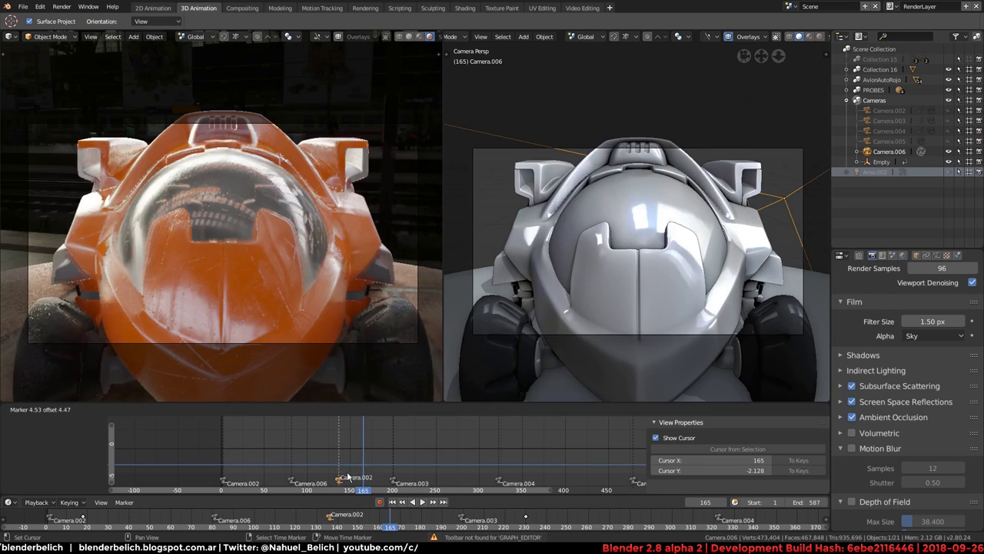
{"action": "left_click", "coordinate": [359, 476]}
{"action": "key", "text": "alt+a"}
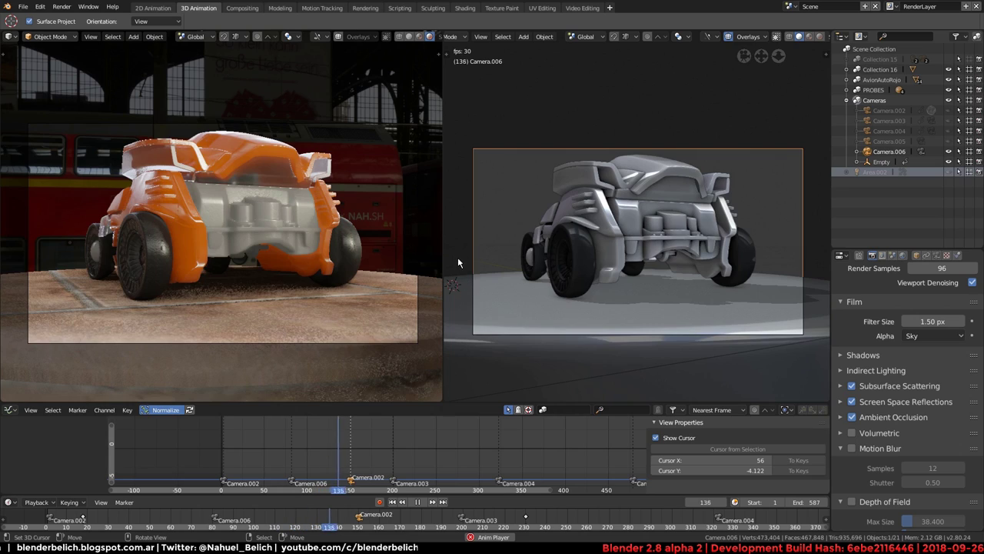
Step: At frame 81, show the transform values and set Camera.006's starting height along Z
{"action": "key", "text": "Escape"}
{"action": "key", "text": "n"}
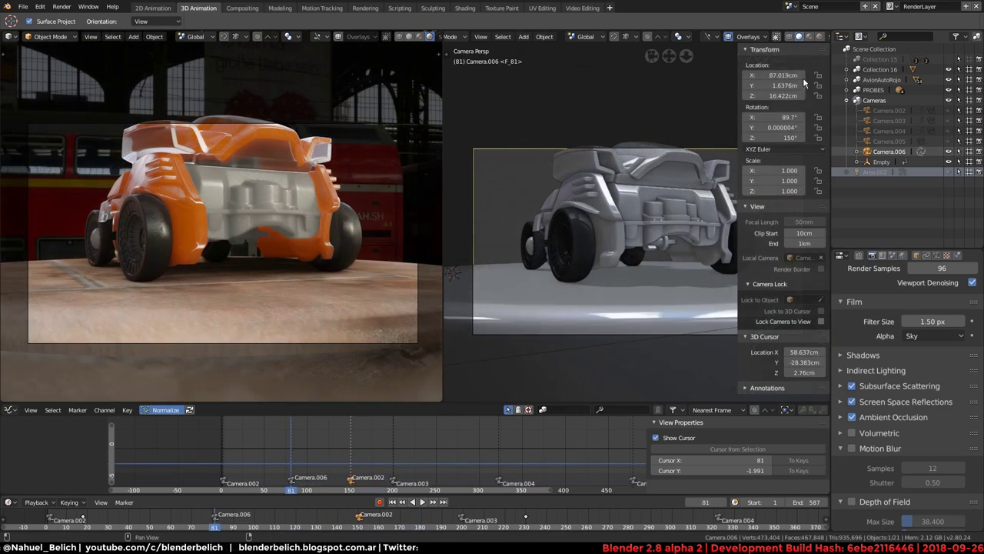
{"action": "key", "text": "g"}
{"action": "key", "text": "z"}
{"action": "left_click", "coordinate": [781, 115]}
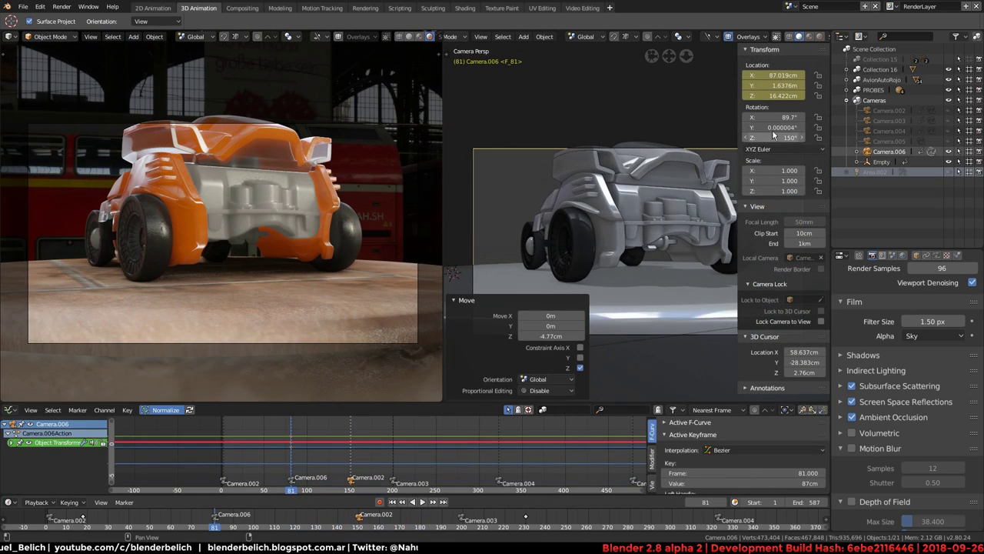
Step: At frame 149, raise Camera.006, tilt it down on local X, and keyframe location and rotation
{"action": "key", "text": "r"}
{"action": "key", "text": "x"}
{"action": "key", "text": "x"}
{"action": "left_click", "coordinate": [792, 116]}
{"action": "key", "text": "i"}
{"action": "key", "text": "Up"}
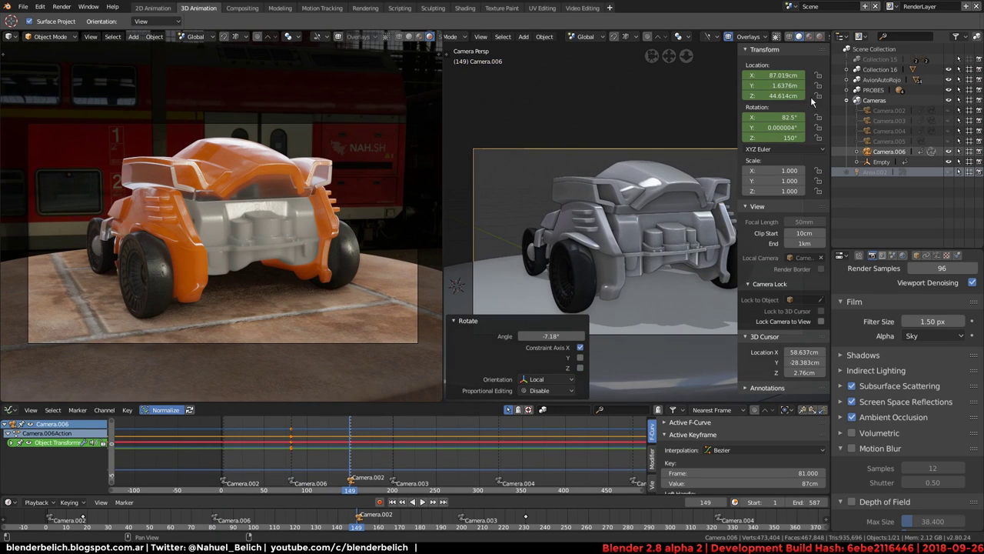
{"action": "key", "text": "i"}
{"action": "key", "text": "i"}
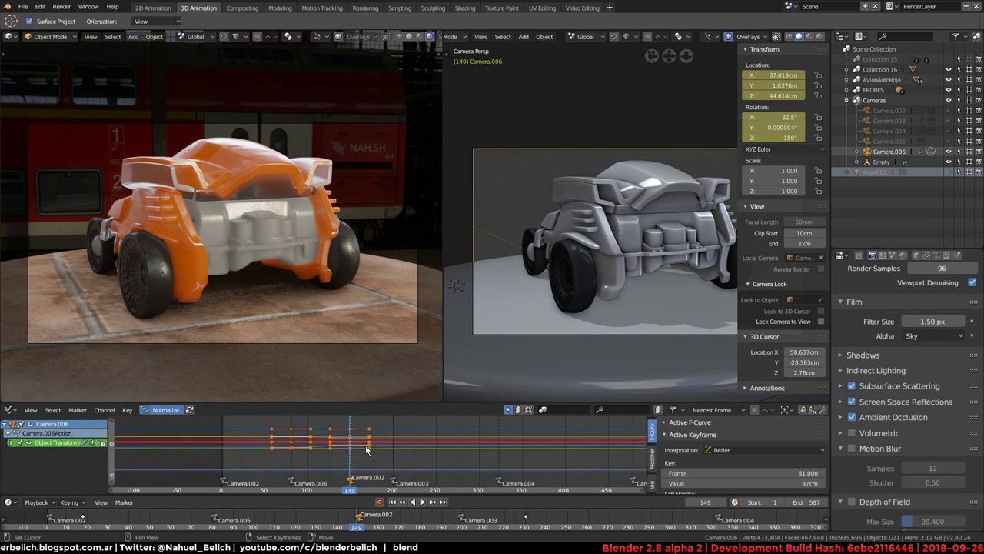
Step: Change the keyframes' handle type in the graph editor and replay the camera move from the start
{"action": "key", "text": "v"}
{"action": "left_click", "coordinate": [323, 461]}
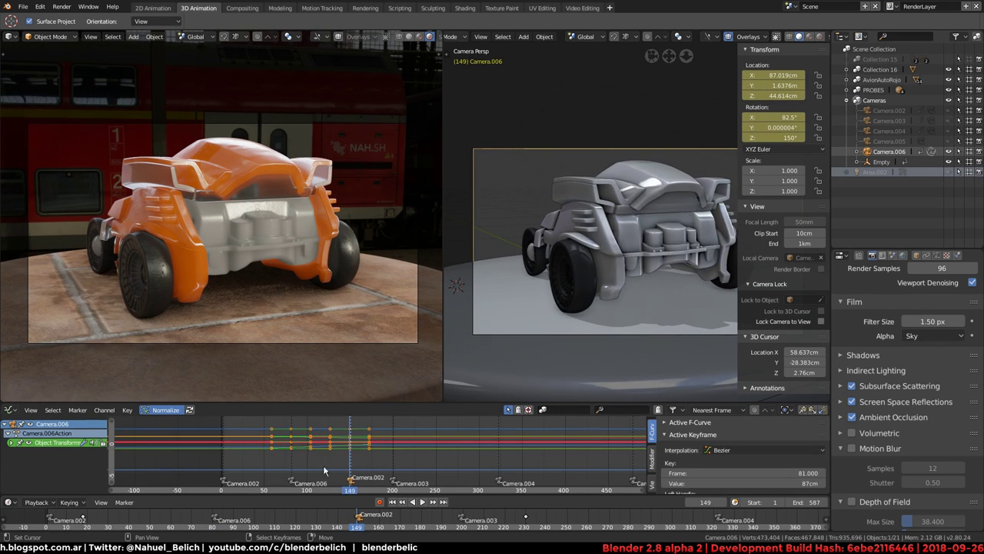
{"action": "key", "text": "shift+Left"}
{"action": "key", "text": "space"}
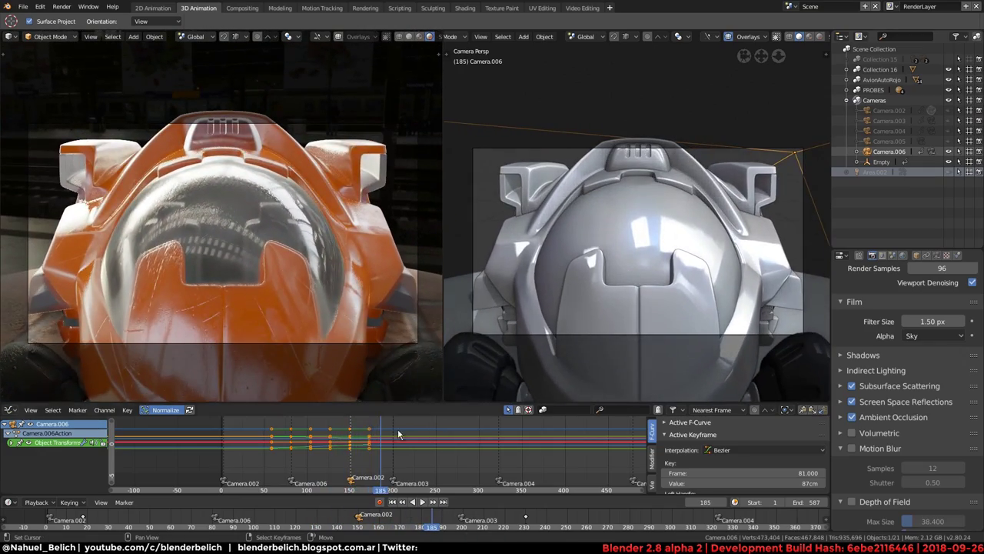
Step: Scrub back to frame 59, select Camera.002, stop playback at frame 71, and exit camera view
{"action": "left_click_drag", "start_coordinate": [397, 428], "coordinate": [313, 464]}
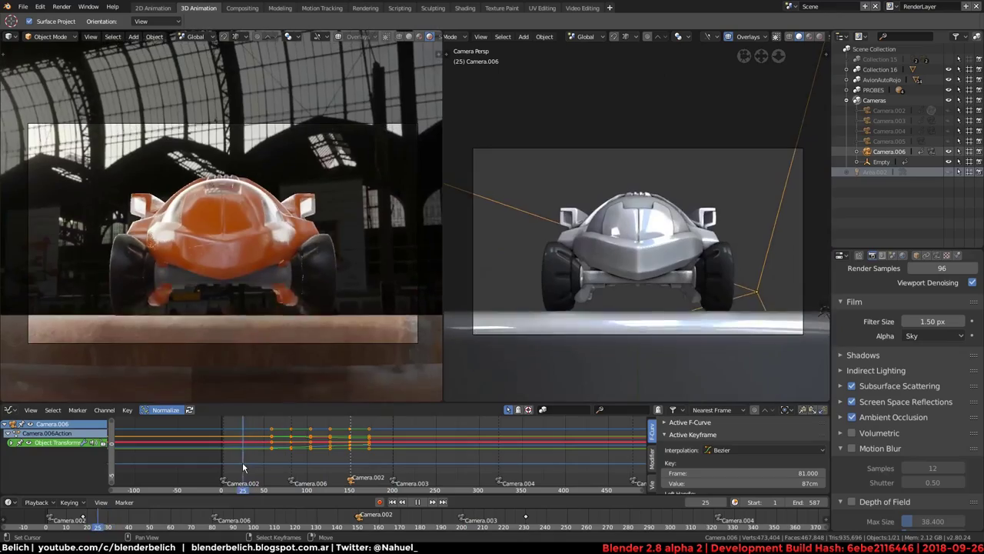
{"action": "left_click_drag", "start_coordinate": [312, 464], "coordinate": [260, 474]}
{"action": "left_click", "coordinate": [238, 479], "text": "ctrl"}
{"action": "key", "text": "space"}
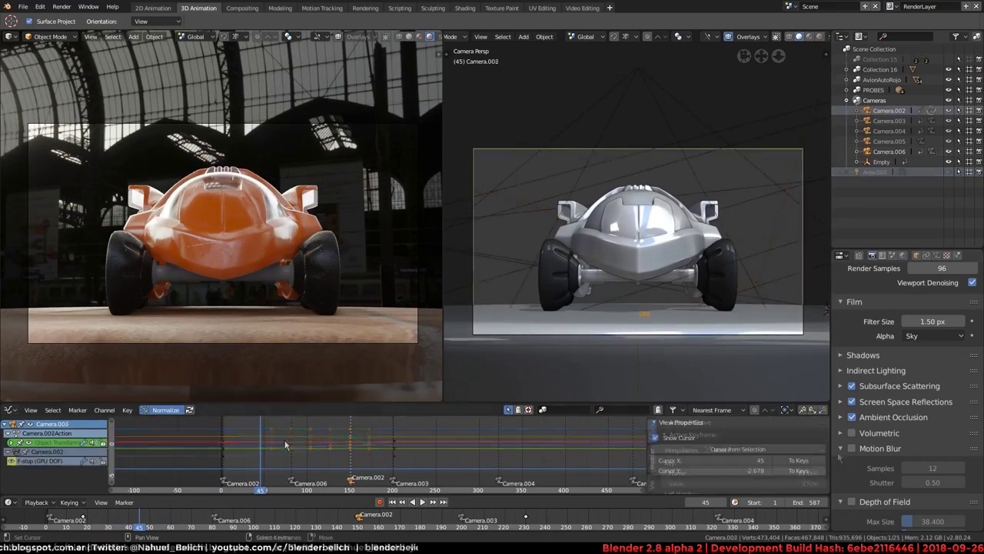
{"action": "key", "text": "space"}
{"action": "key", "text": "KP_0"}
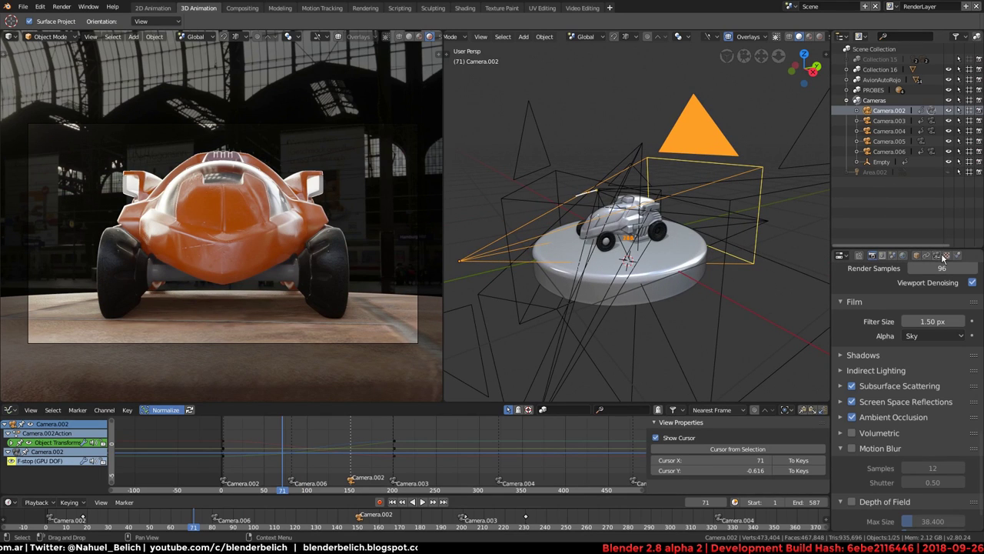
Step: Enable Depth of Field in Render Properties and play back to check the blur
{"action": "scroll", "coordinate": [874, 440], "scroll_direction": "down", "scroll_amount": 2}
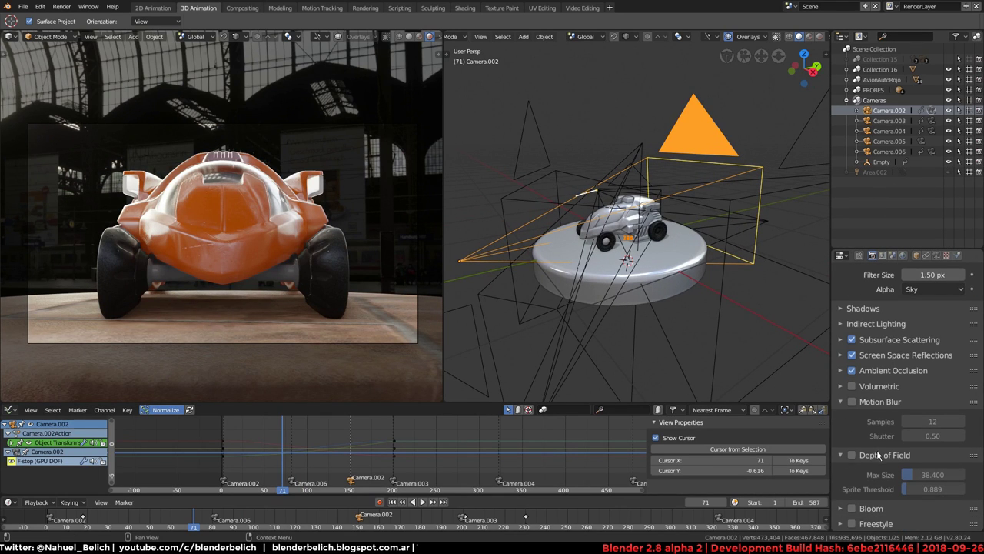
{"action": "left_click", "coordinate": [851, 454]}
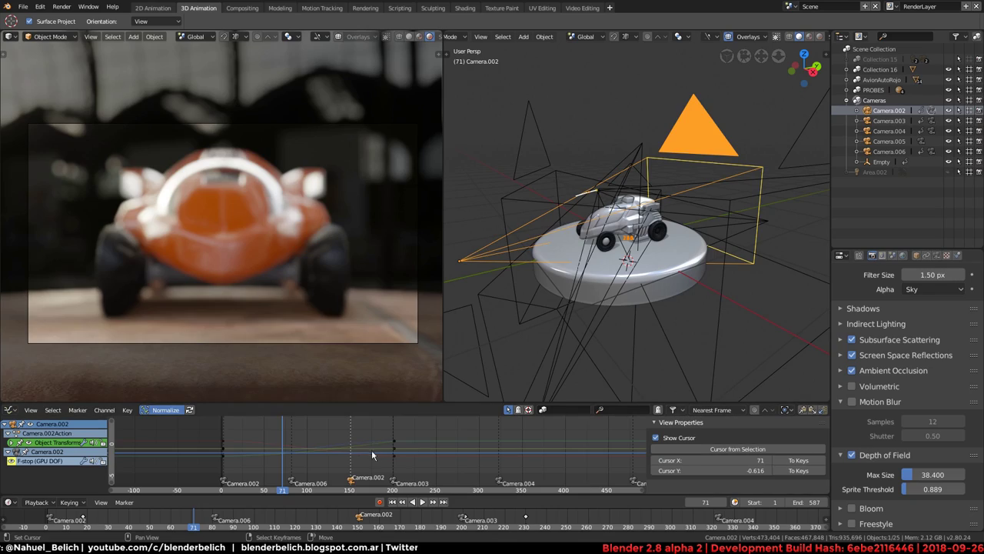
{"action": "key", "text": "space"}
{"action": "mouse_move", "coordinate": [336, 457]}
{"action": "left_mouse_down"}
{"action": "mouse_move", "coordinate": [248, 461]}
{"action": "mouse_move", "coordinate": [297, 470]}
{"action": "mouse_move", "coordinate": [246, 469]}
{"action": "mouse_move", "coordinate": [278, 465]}
{"action": "left_mouse_up"}
Step: Set the camera's Aperture F-stop to 10 and play the animation to review focus
{"action": "left_click", "coordinate": [946, 255]}
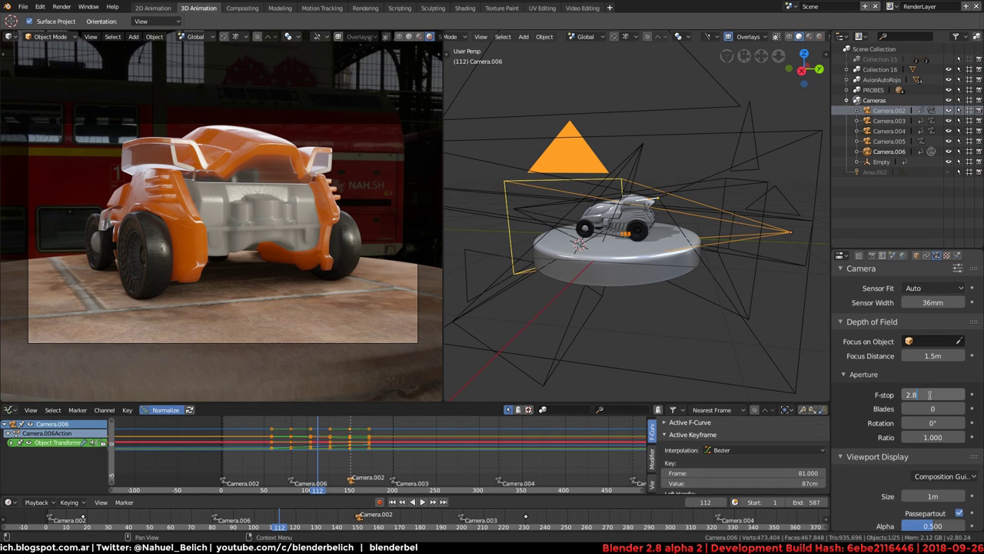
{"action": "type", "text": "6.9"}
{"action": "key", "text": "Return"}
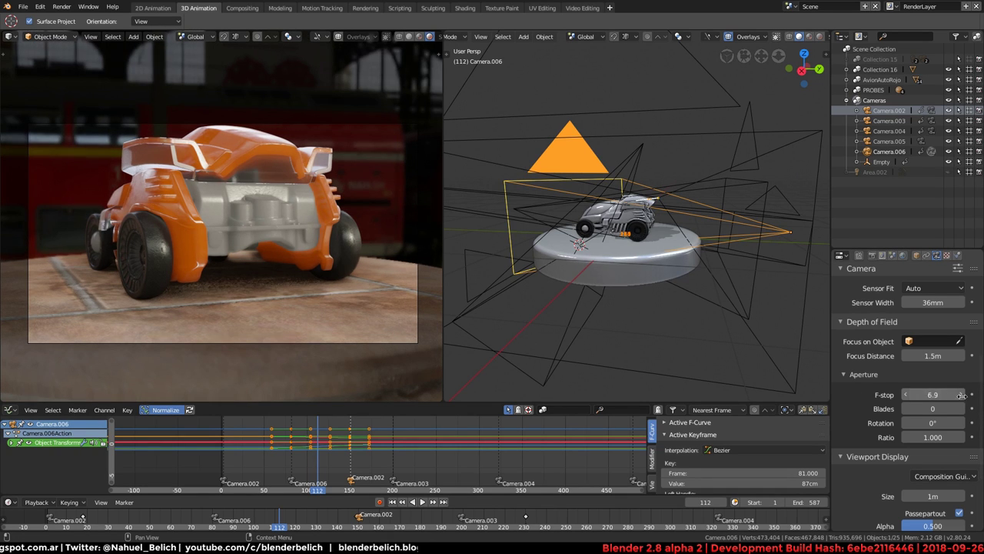
{"action": "left_click_drag", "start_coordinate": [960, 394], "coordinate": [853, 413]}
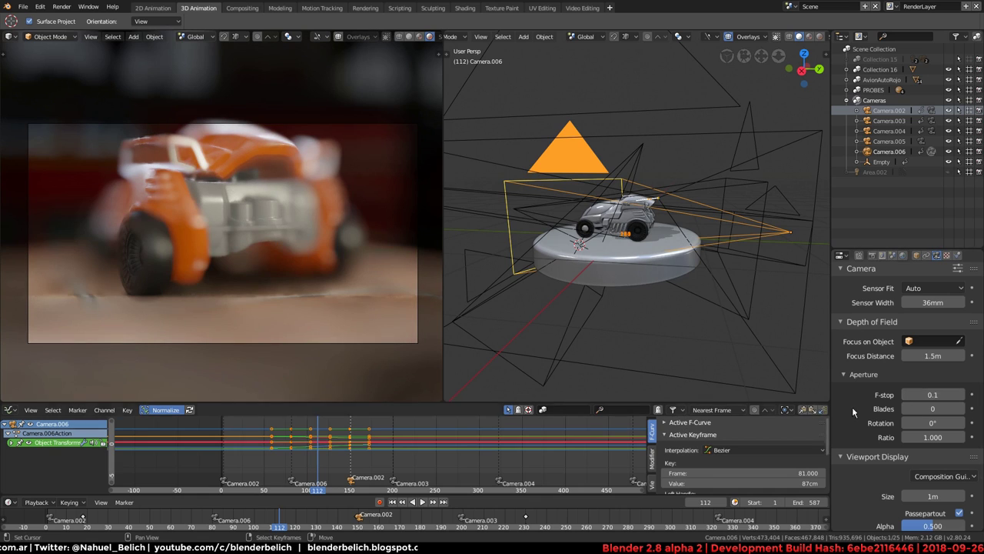
{"action": "type", "text": "10"}
{"action": "key", "text": "Return"}
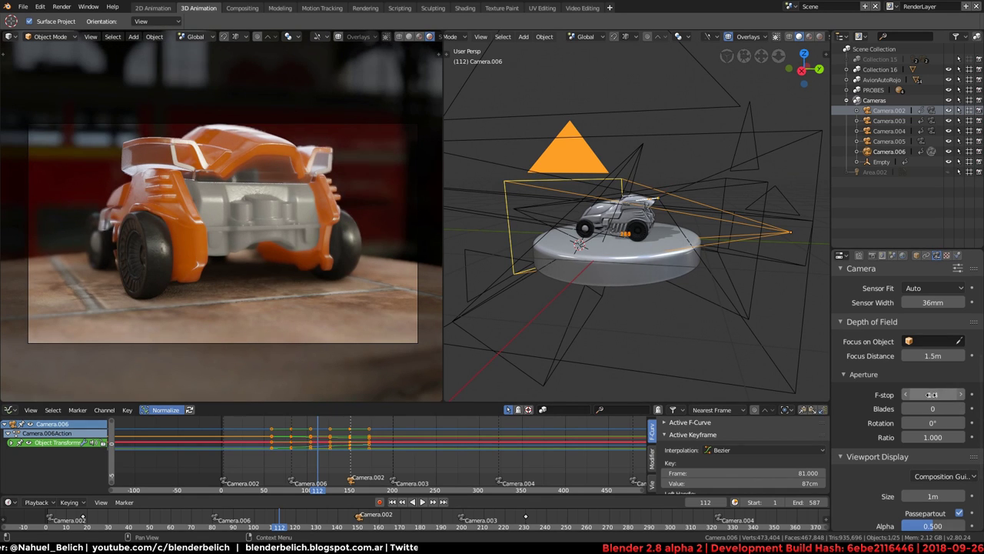
{"action": "key", "text": "space"}
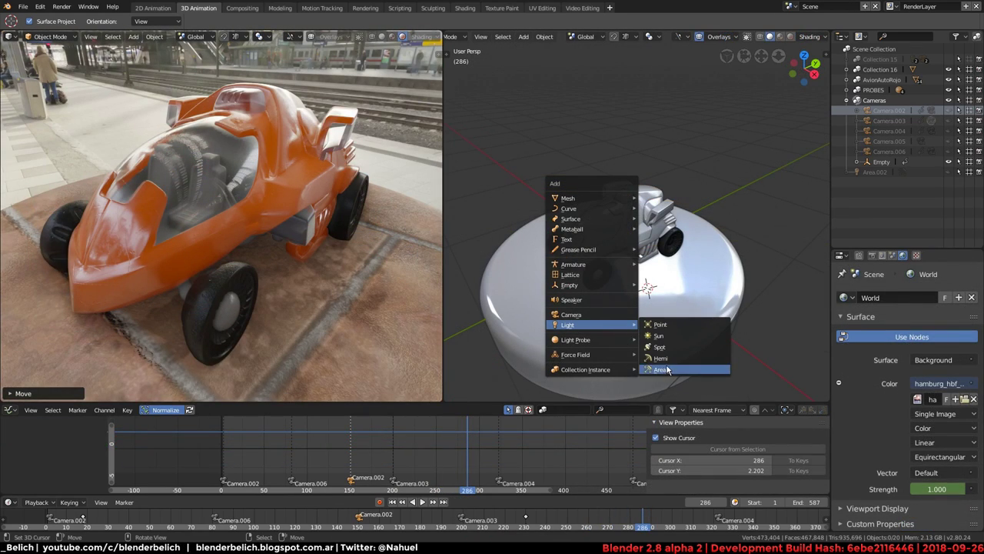
Step: Add an area light and move it near the car
{"action": "left_click", "coordinate": [666, 369]}
{"action": "key", "text": "g"}
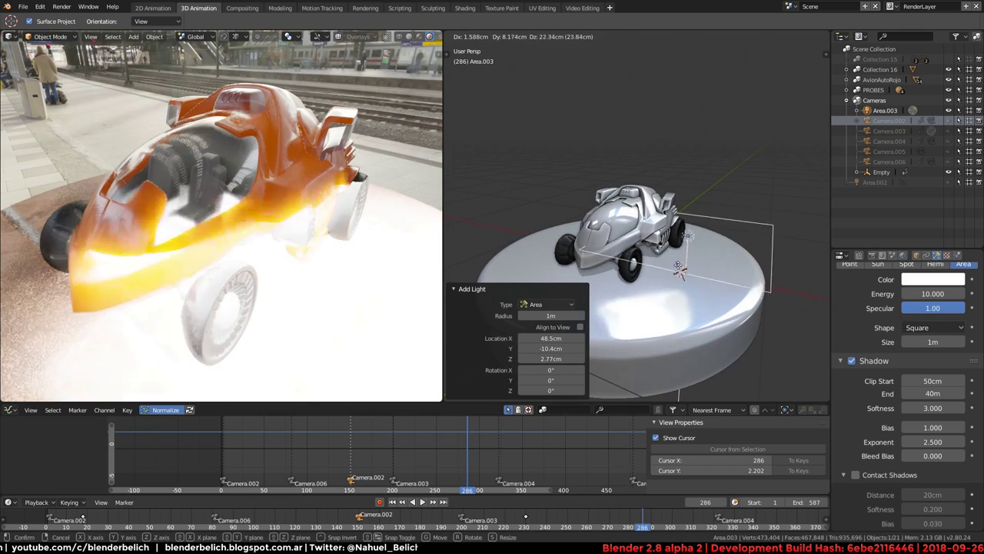
{"action": "left_click", "coordinate": [679, 267]}
{"action": "scroll", "coordinate": [680, 267], "scroll_direction": "down", "scroll_amount": 2}
{"action": "mouse_move", "coordinate": [307, 248]}
{"action": "middle_mouse_down"}
{"action": "mouse_move", "coordinate": [326, 275]}
{"action": "mouse_move", "coordinate": [337, 264]}
{"action": "middle_mouse_up"}
Step: Tilt the area light on X, raise it, then check frame 259 and lower it beside the car
{"action": "key", "text": "r"}
{"action": "key", "text": "x"}
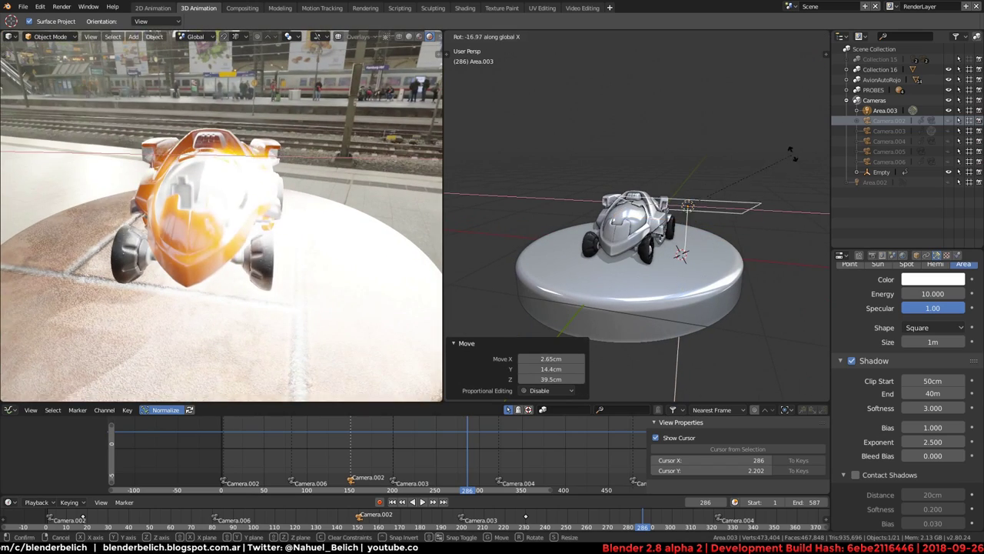
{"action": "left_click", "coordinate": [799, 180]}
{"action": "key", "text": "g"}
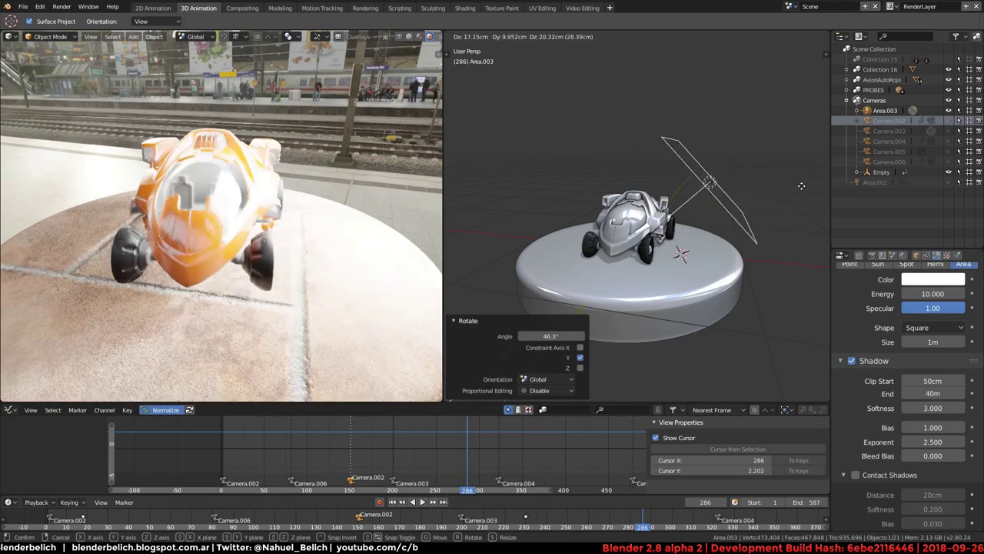
{"action": "left_click", "coordinate": [883, 155]}
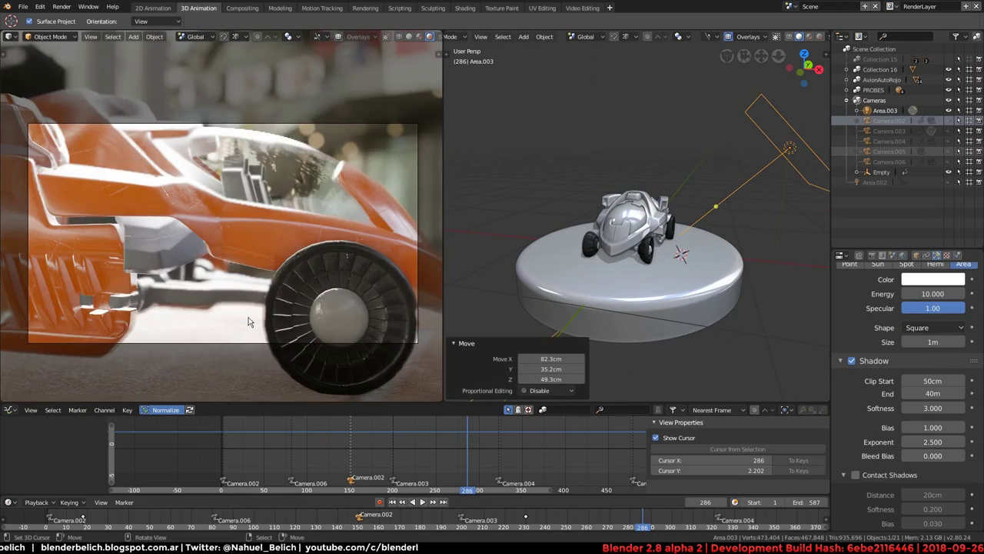
{"action": "left_click_drag", "start_coordinate": [423, 453], "coordinate": [328, 452]}
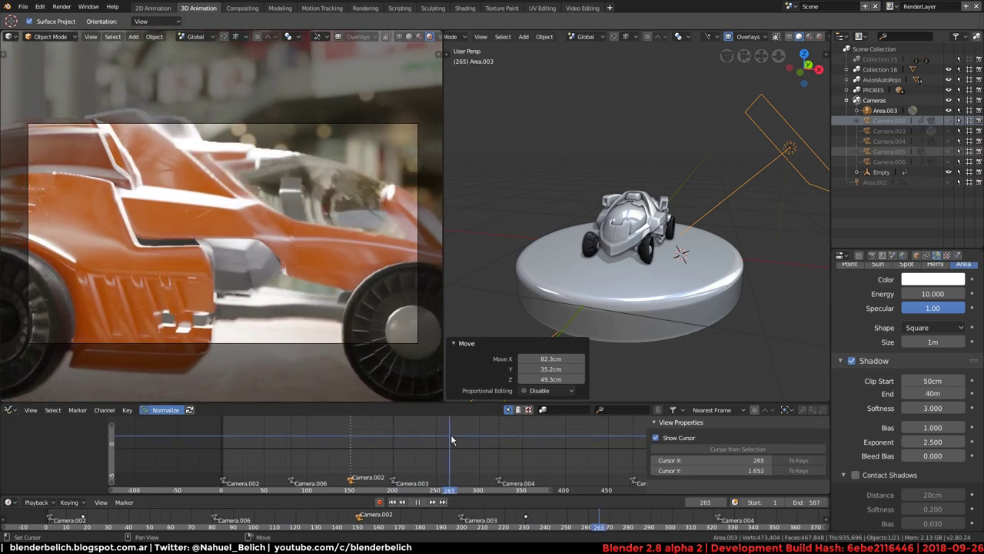
{"action": "key", "text": "space"}
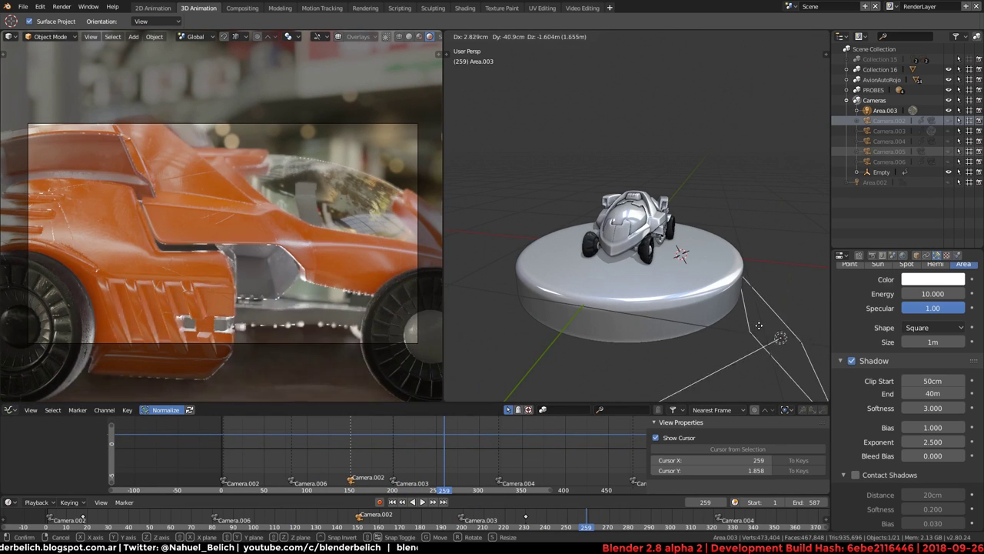
{"action": "left_click", "coordinate": [451, 222]}
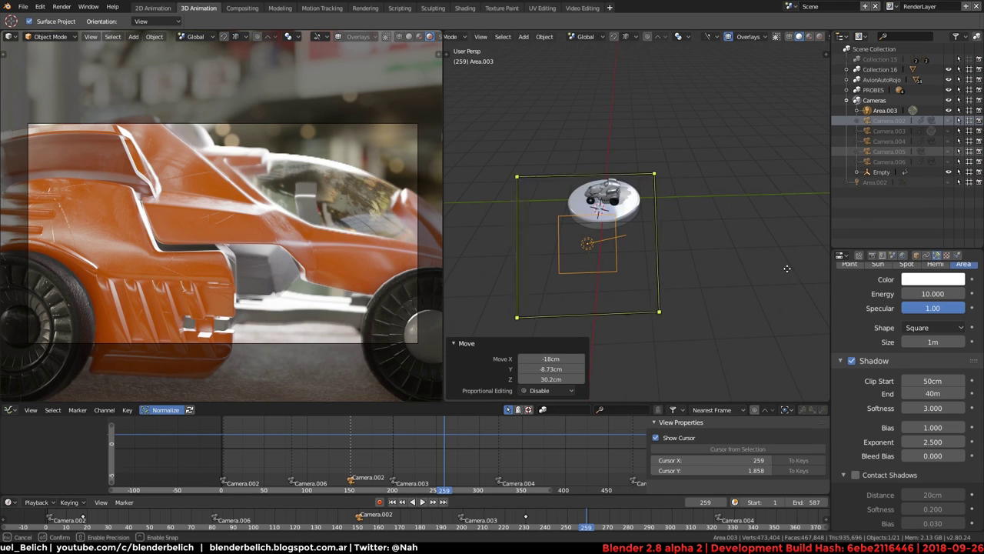
Step: Make Area.003 a rectangular light and roughly adjust its width and length
{"action": "left_click", "coordinate": [926, 256]}
{"action": "left_click", "coordinate": [936, 256]}
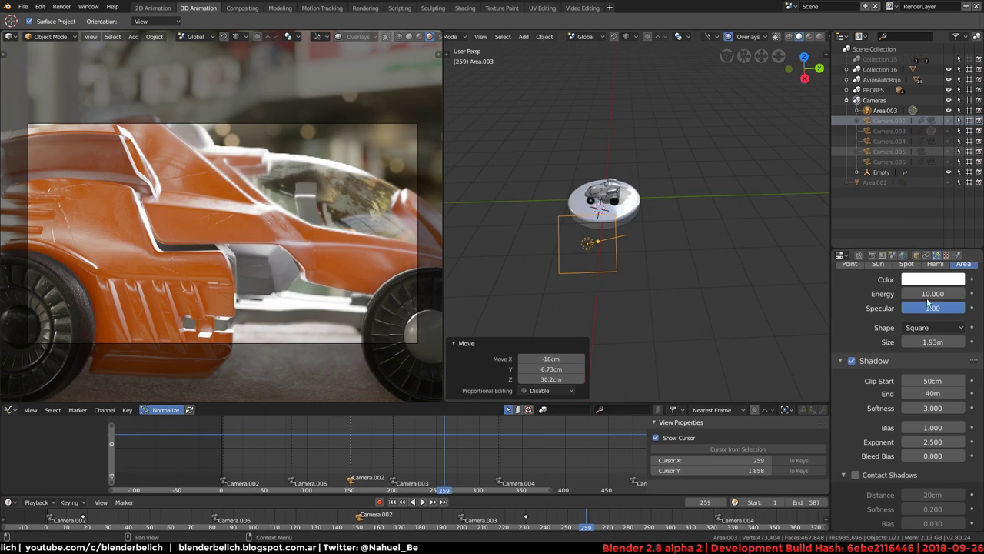
{"action": "scroll", "coordinate": [931, 339], "scroll_direction": "up", "scroll_amount": 1}
{"action": "left_click", "coordinate": [930, 353]}
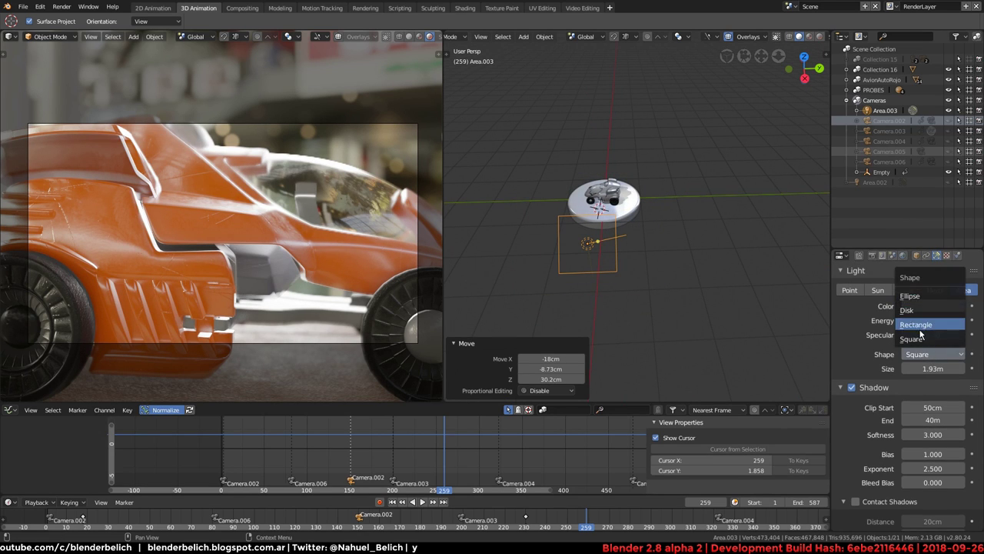
{"action": "left_click", "coordinate": [919, 331]}
{"action": "left_click_drag", "start_coordinate": [932, 366], "coordinate": [851, 375]}
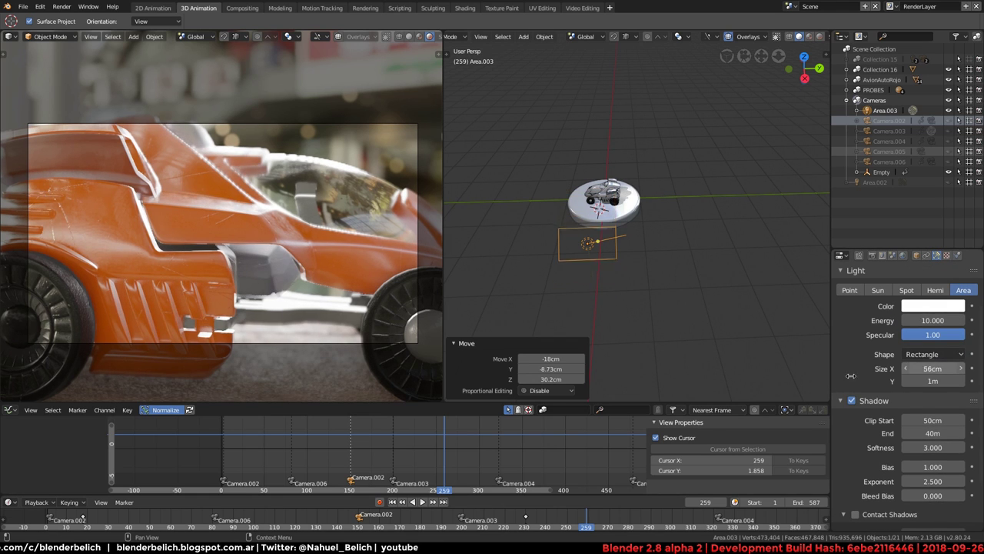
{"action": "left_click_drag", "start_coordinate": [976, 381], "coordinate": [982, 381]}
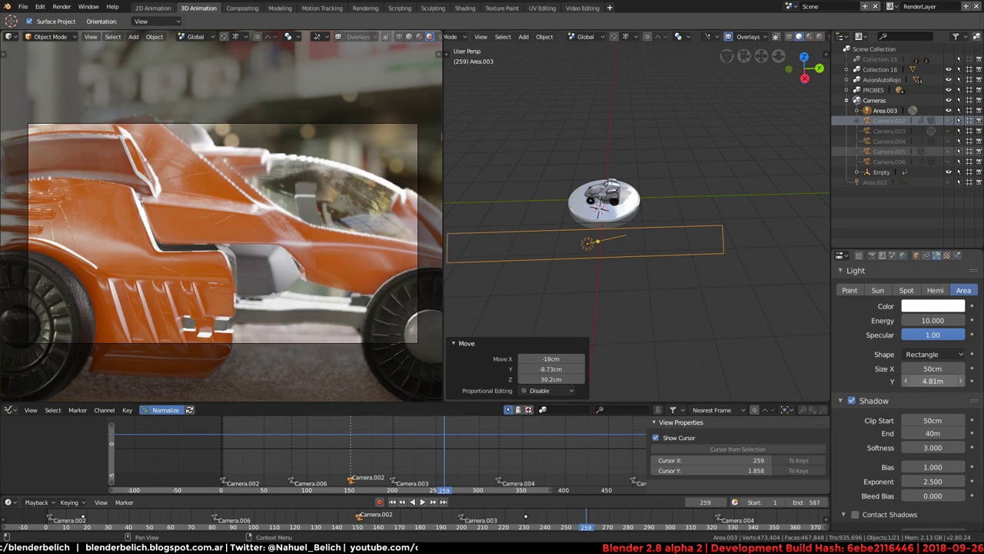
Step: Move the area light and rotate it about Z beside the car
{"action": "mouse_move", "coordinate": [692, 293]}
{"action": "middle_mouse_down"}
{"action": "mouse_move", "coordinate": [532, 229]}
{"action": "mouse_move", "coordinate": [592, 227]}
{"action": "mouse_move", "coordinate": [643, 321]}
{"action": "middle_mouse_up"}
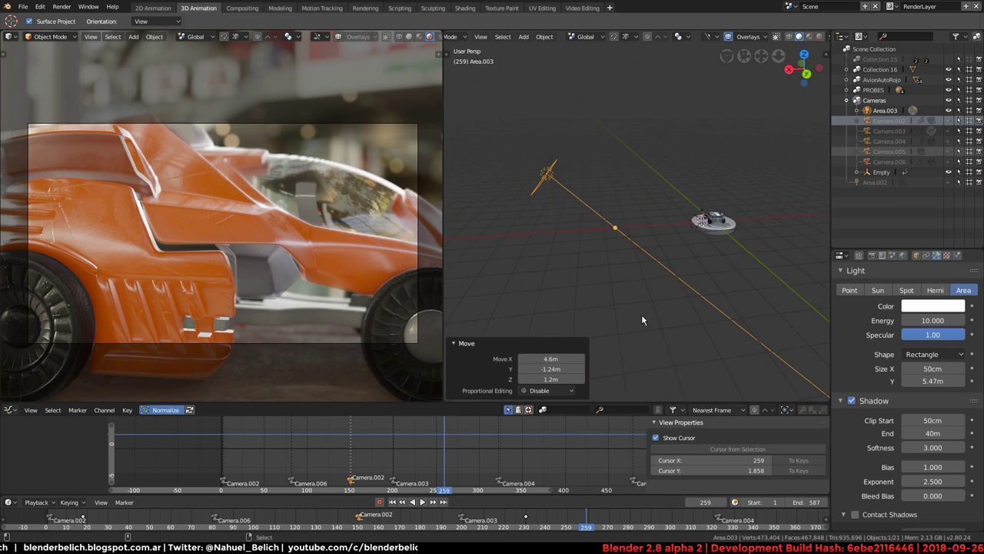
{"action": "key", "text": "g"}
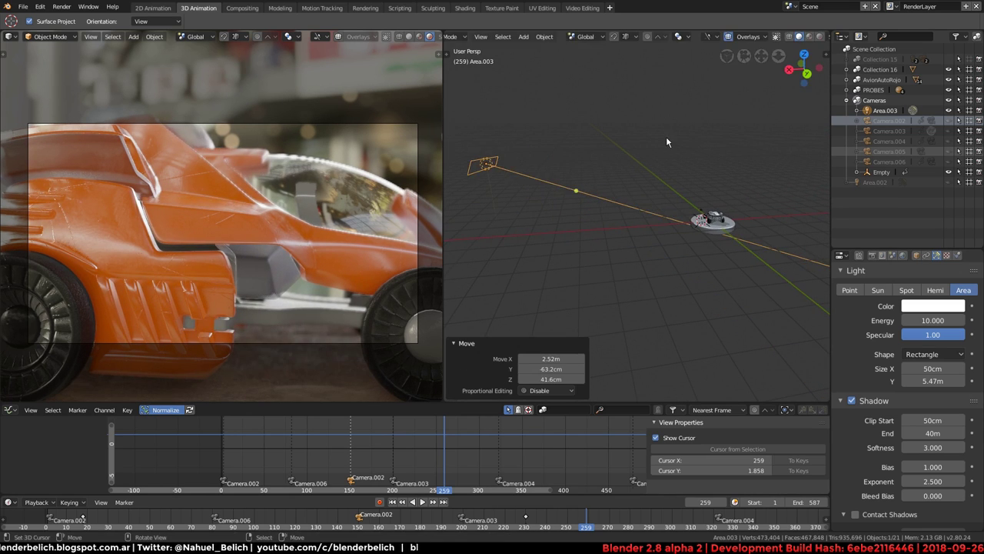
{"action": "left_click", "coordinate": [732, 157]}
{"action": "middle_click_drag", "start_coordinate": [732, 157], "coordinate": [639, 210]}
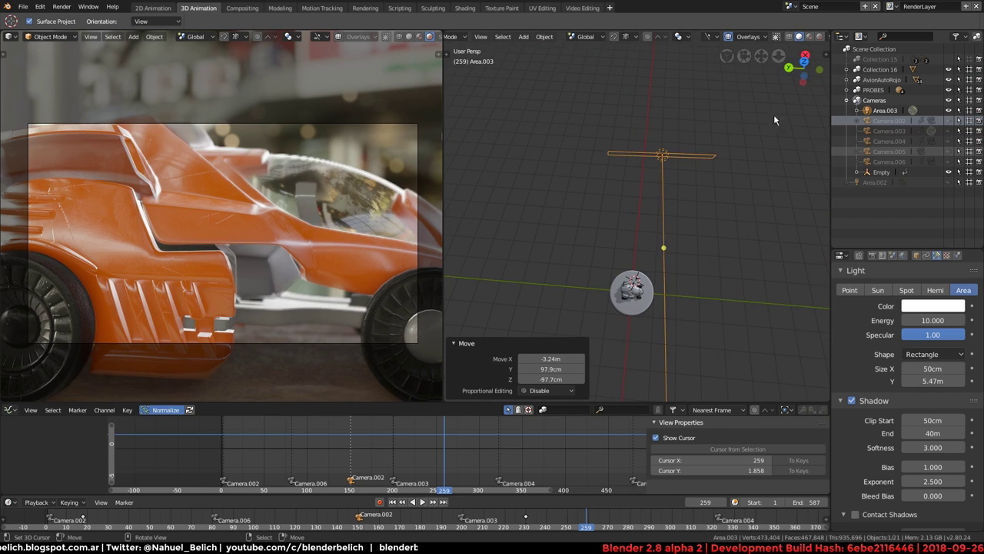
{"action": "key", "text": "r"}
{"action": "key", "text": "z"}
{"action": "left_click", "coordinate": [772, 166]}
{"action": "key", "text": "g"}
{"action": "left_click", "coordinate": [772, 166]}
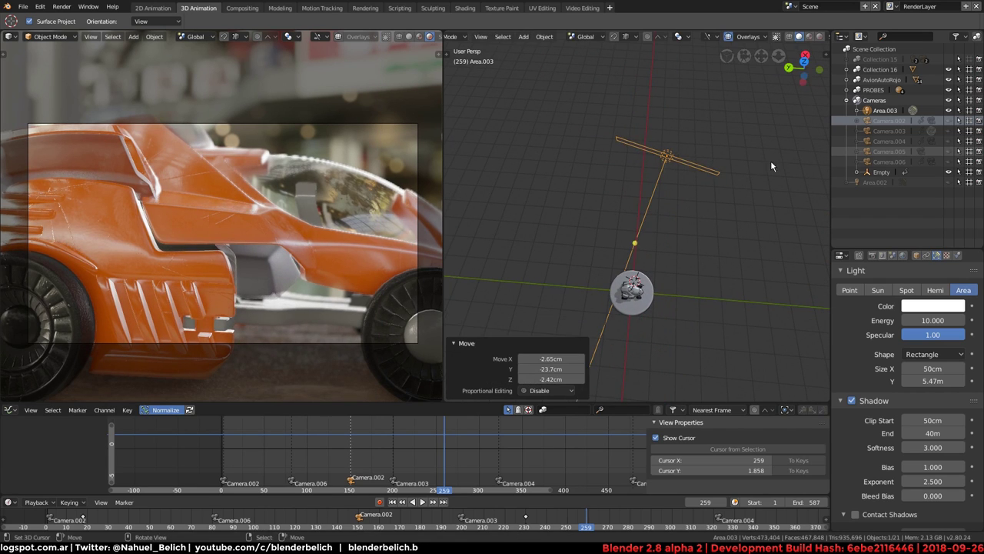
Step: Move the light farther out and enlarge it to 4.23 m by 6.36 m
{"action": "middle_click_drag", "start_coordinate": [713, 246], "coordinate": [654, 215]}
{"action": "key", "text": "g"}
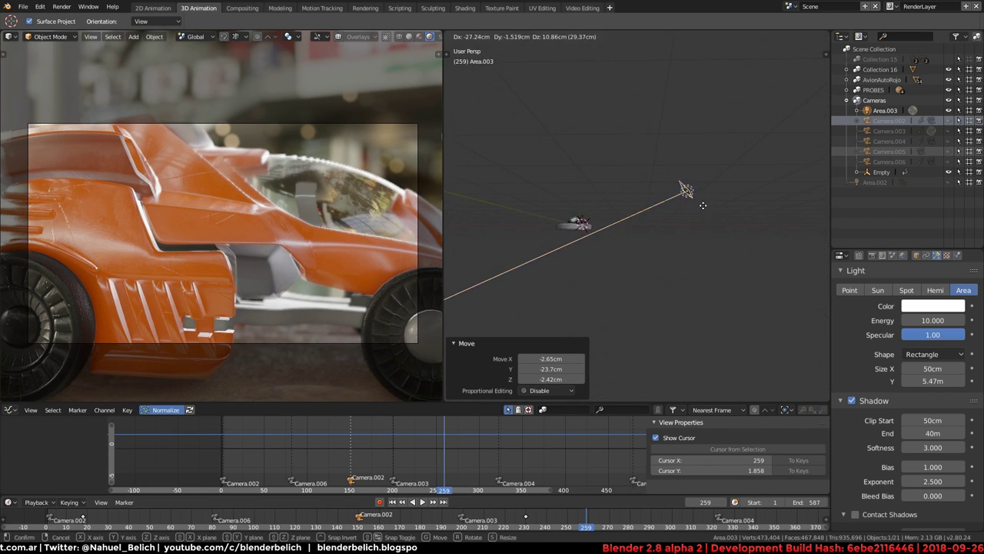
{"action": "left_click", "coordinate": [604, 250]}
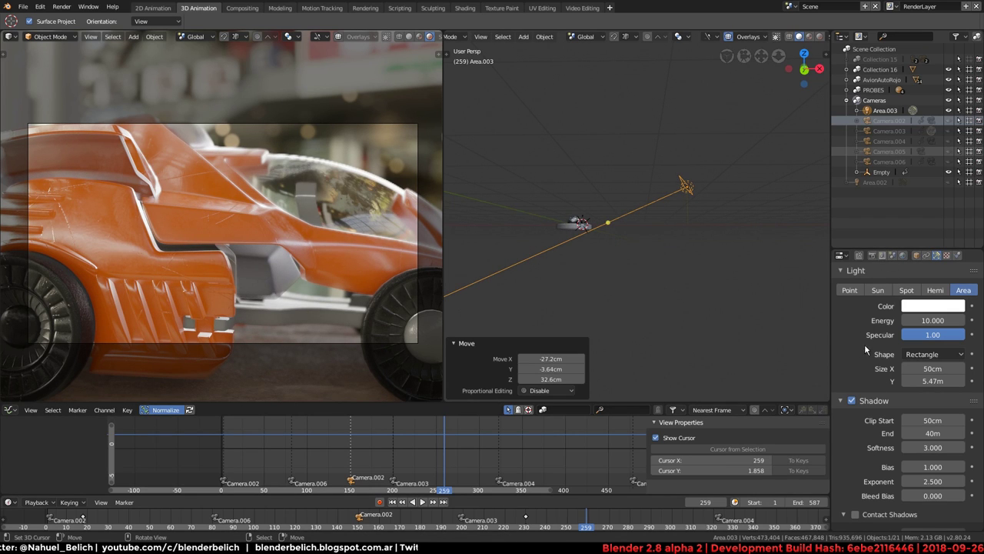
{"action": "left_click_drag", "start_coordinate": [932, 369], "coordinate": [961, 368]}
{"action": "scroll", "coordinate": [873, 346], "scroll_direction": "down", "scroll_amount": 2}
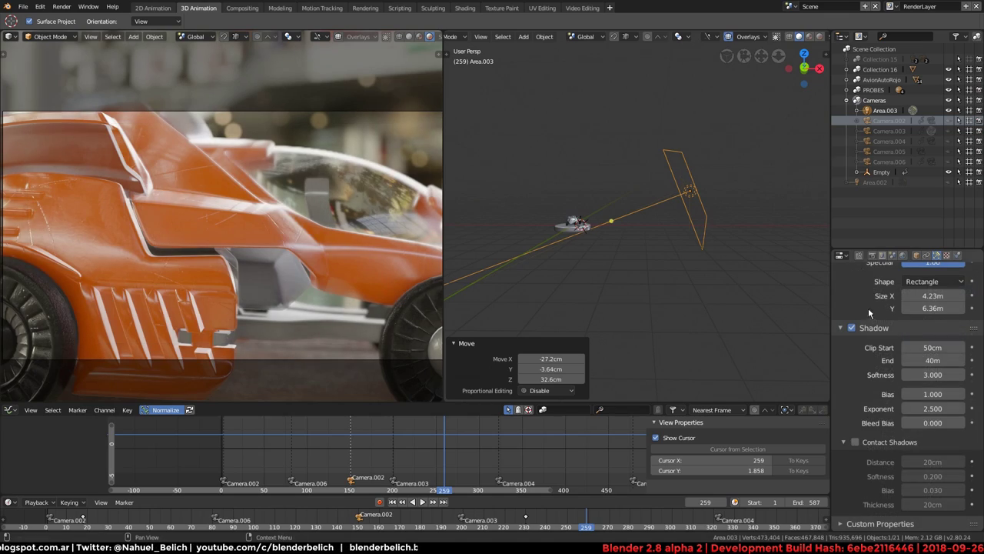
{"action": "mouse_move", "coordinate": [254, 230]}
{"action": "middle_mouse_down"}
{"action": "mouse_move", "coordinate": [220, 246]}
{"action": "mouse_move", "coordinate": [269, 228]}
{"action": "mouse_move", "coordinate": [429, 257]}
{"action": "middle_mouse_up"}
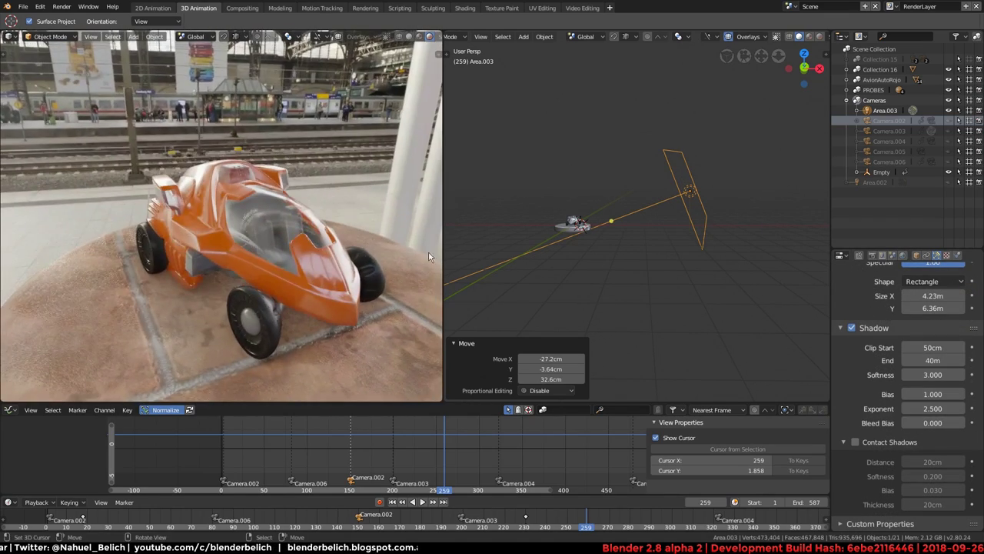
Step: Tint the area light green
{"action": "scroll", "coordinate": [928, 350], "scroll_direction": "up", "scroll_amount": 1}
{"action": "scroll", "coordinate": [928, 349], "scroll_direction": "up", "scroll_amount": 3}
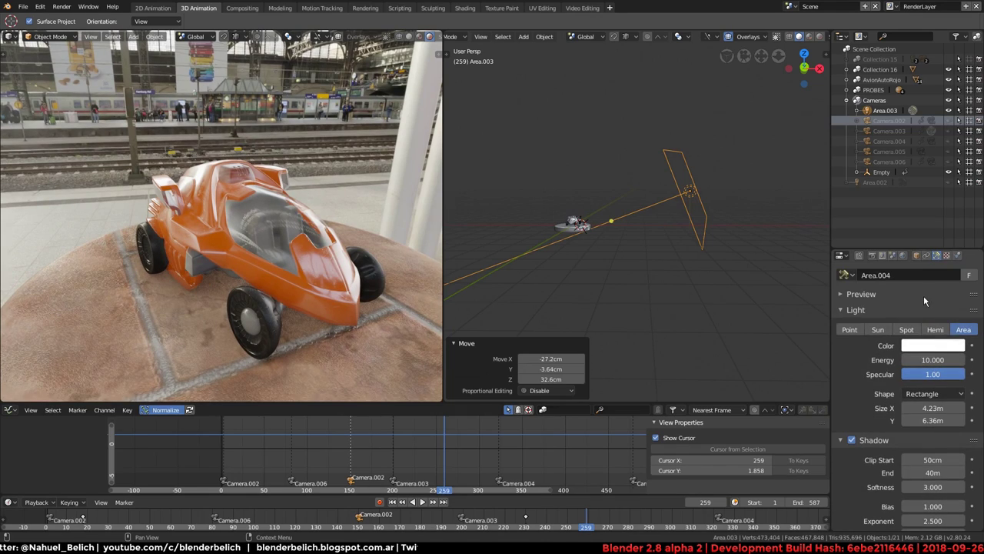
{"action": "left_click", "coordinate": [930, 347]}
{"action": "left_click", "coordinate": [865, 242]}
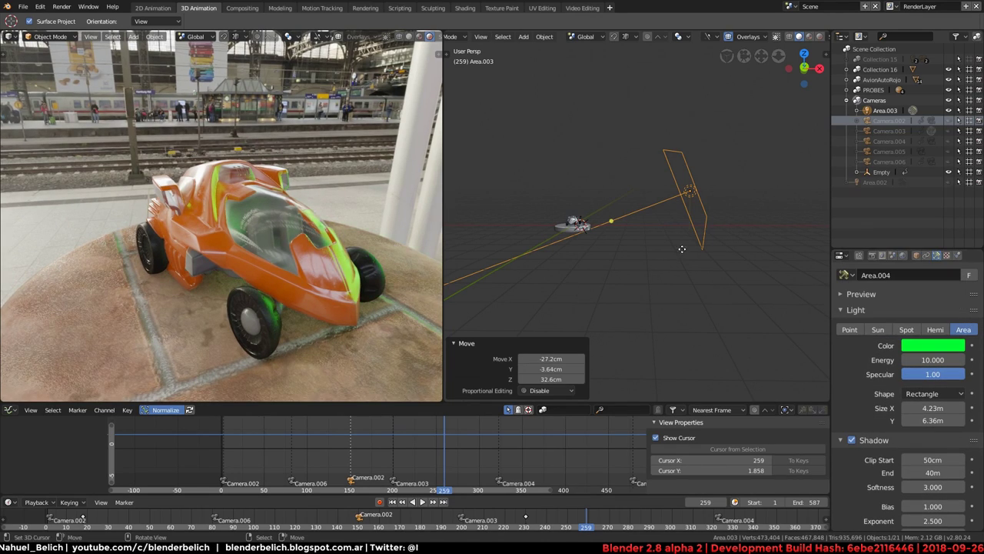
{"action": "mouse_move", "coordinate": [254, 231]}
{"action": "middle_mouse_down"}
{"action": "mouse_move", "coordinate": [323, 232]}
{"action": "mouse_move", "coordinate": [312, 229]}
{"action": "middle_mouse_up"}
Step: Enable contact shadows with distance 2.1 m, softness 1.17 and thickness 86 cm
{"action": "scroll", "coordinate": [308, 228], "scroll_direction": "up", "scroll_amount": 2}
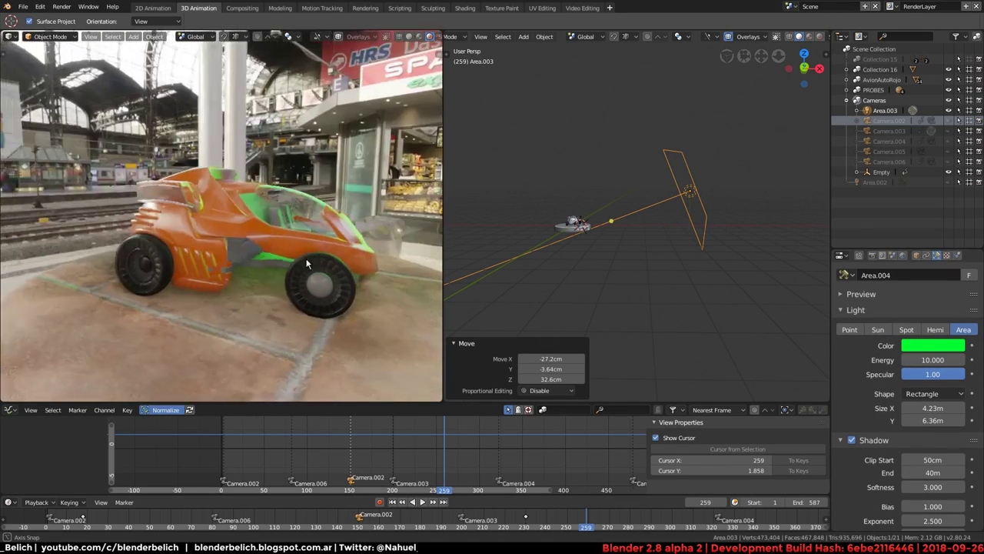
{"action": "scroll", "coordinate": [303, 226], "scroll_direction": "up", "scroll_amount": 2}
{"action": "scroll", "coordinate": [298, 219], "scroll_direction": "up", "scroll_amount": 2}
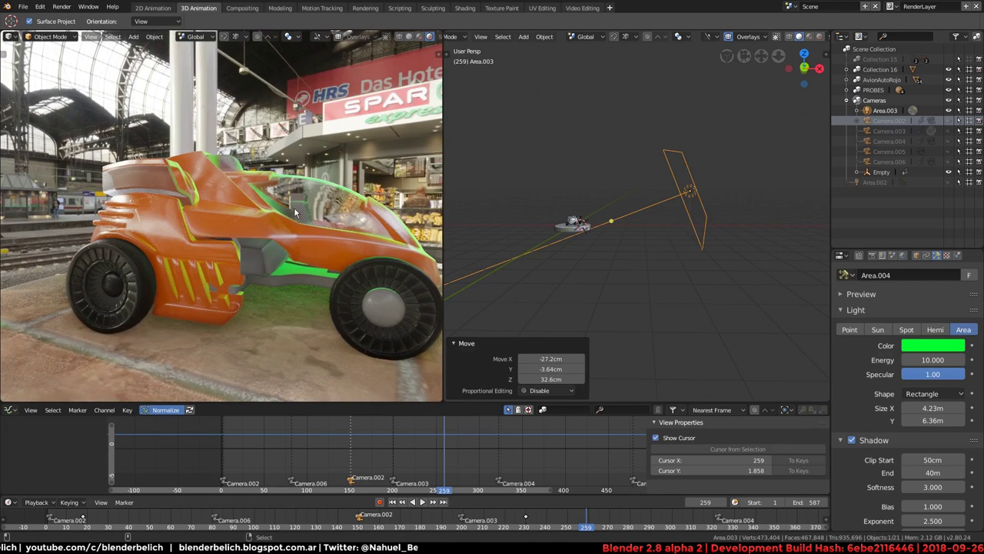
{"action": "scroll", "coordinate": [865, 430], "scroll_direction": "down", "scroll_amount": 4}
{"action": "left_click", "coordinate": [856, 442]}
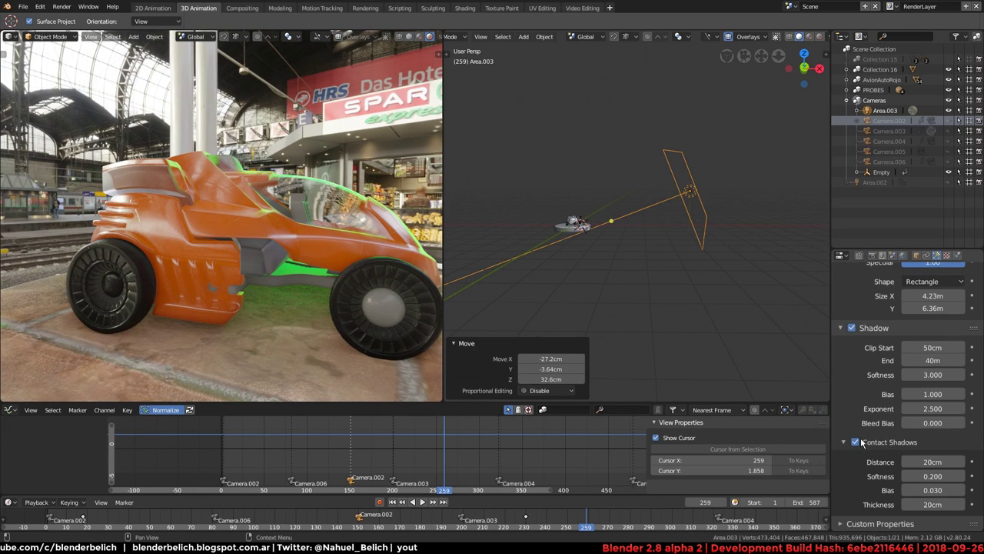
{"action": "left_click", "coordinate": [855, 443]}
{"action": "left_click", "coordinate": [856, 443]}
{"action": "left_click", "coordinate": [856, 444]}
{"action": "left_click", "coordinate": [855, 444]}
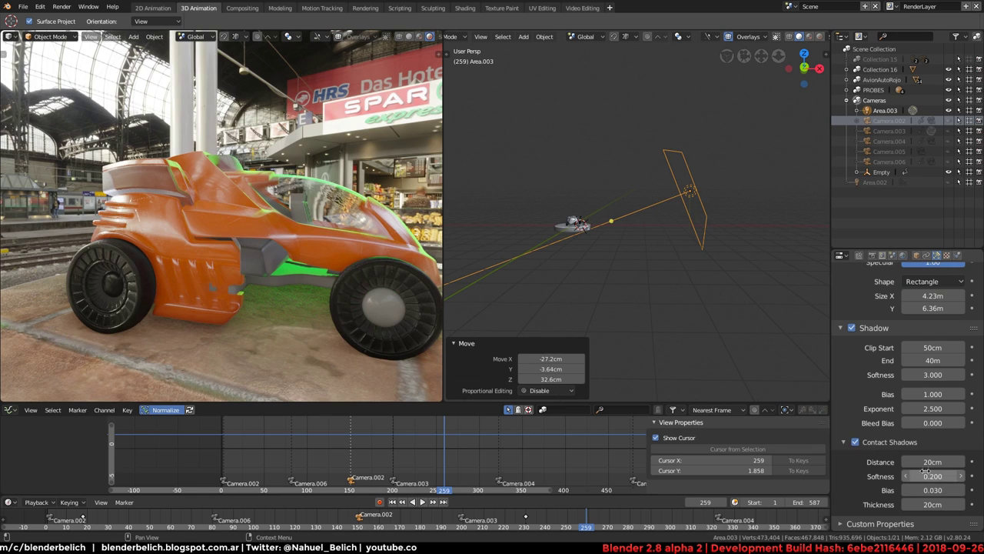
{"action": "left_click_drag", "start_coordinate": [928, 462], "coordinate": [947, 461]}
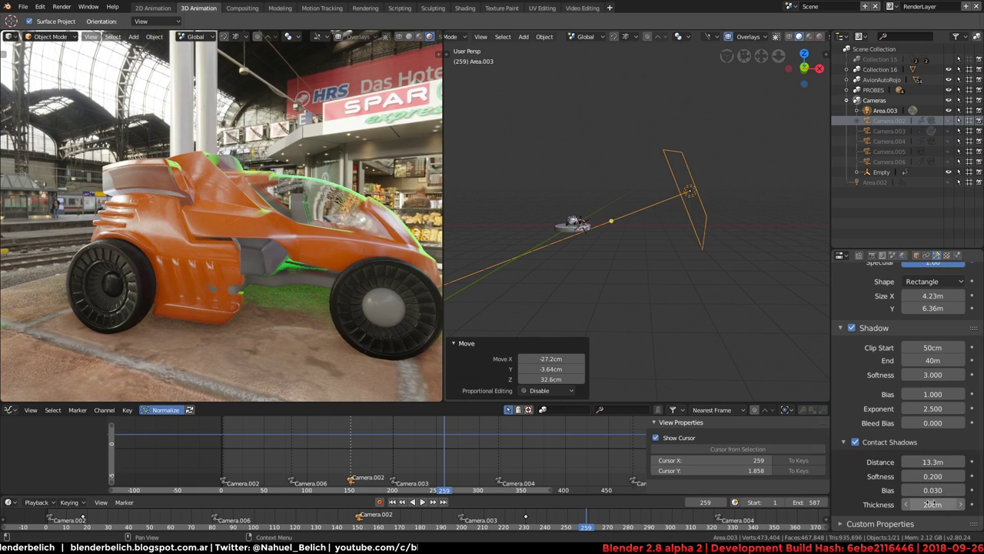
{"action": "left_click_drag", "start_coordinate": [927, 503], "coordinate": [950, 504]}
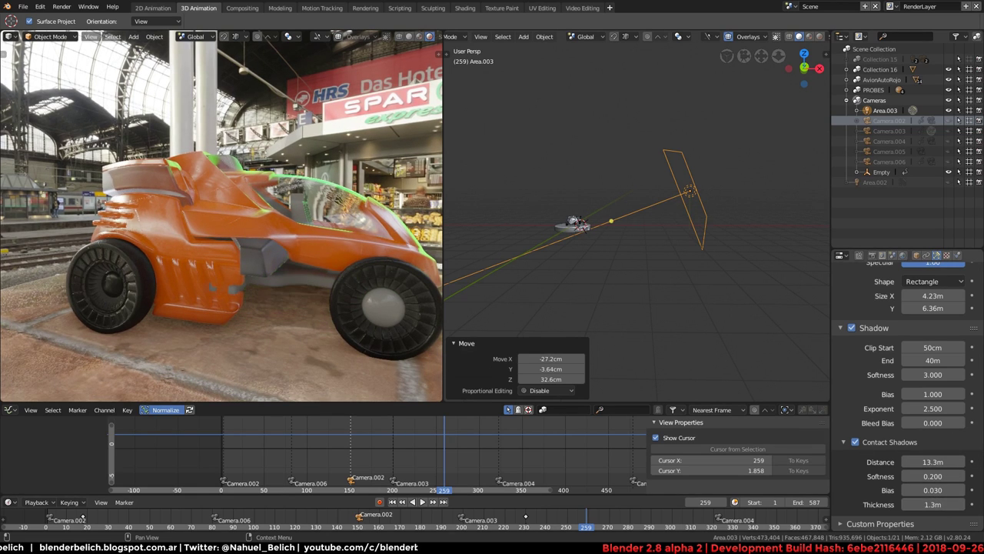
{"action": "middle_click_drag", "start_coordinate": [434, 286], "coordinate": [367, 272]}
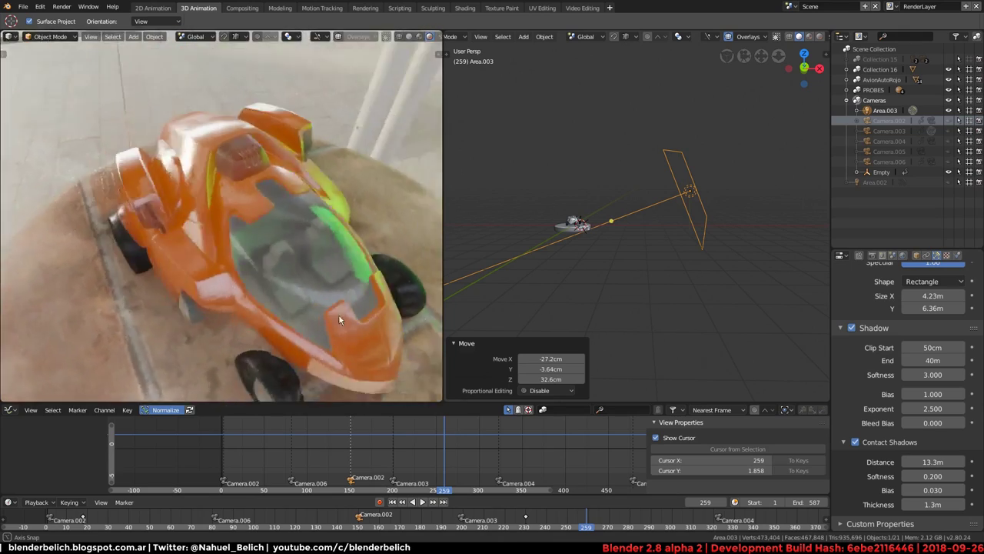
{"action": "key", "text": "KP_0"}
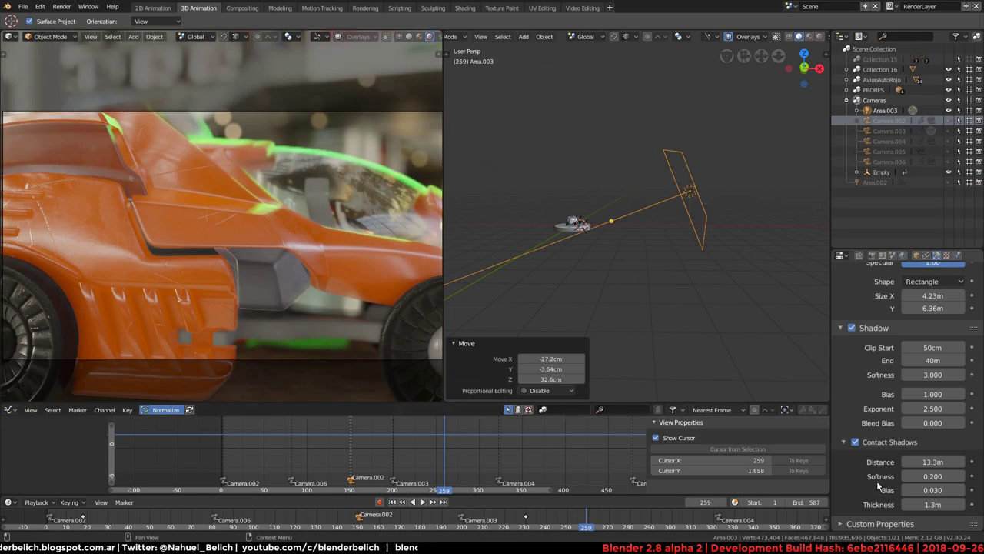
{"action": "mouse_move", "coordinate": [932, 503]}
{"action": "left_mouse_down"}
{"action": "mouse_move", "coordinate": [958, 497]}
{"action": "mouse_move", "coordinate": [935, 489]}
{"action": "mouse_move", "coordinate": [936, 463]}
{"action": "mouse_move", "coordinate": [925, 477]}
{"action": "mouse_move", "coordinate": [889, 476]}
{"action": "left_mouse_up"}
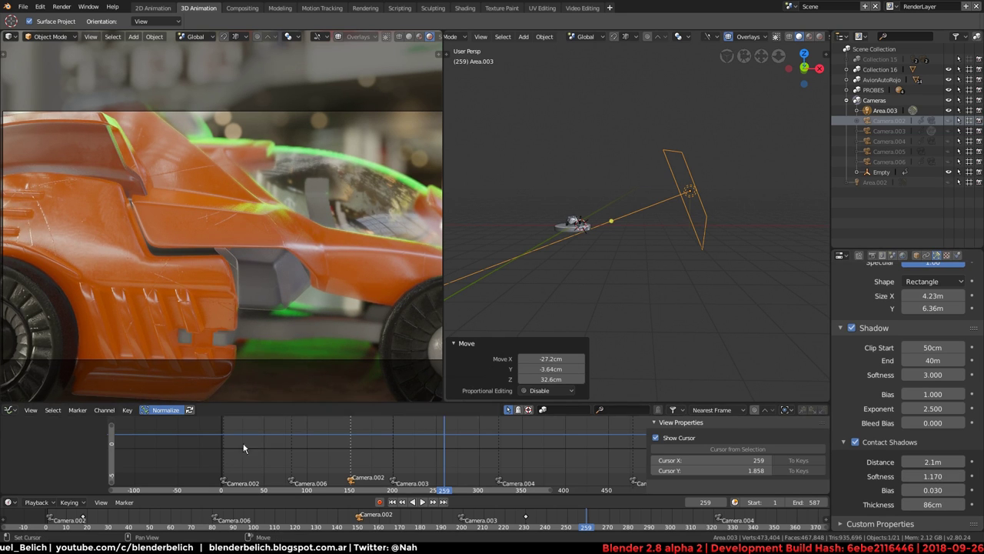
Step: Review playback, then change the light colour to pale warm orange (RGB 1.000, 0.892, 0.517)
{"action": "left_click_drag", "start_coordinate": [241, 444], "coordinate": [318, 443]}
{"action": "key", "text": "space"}
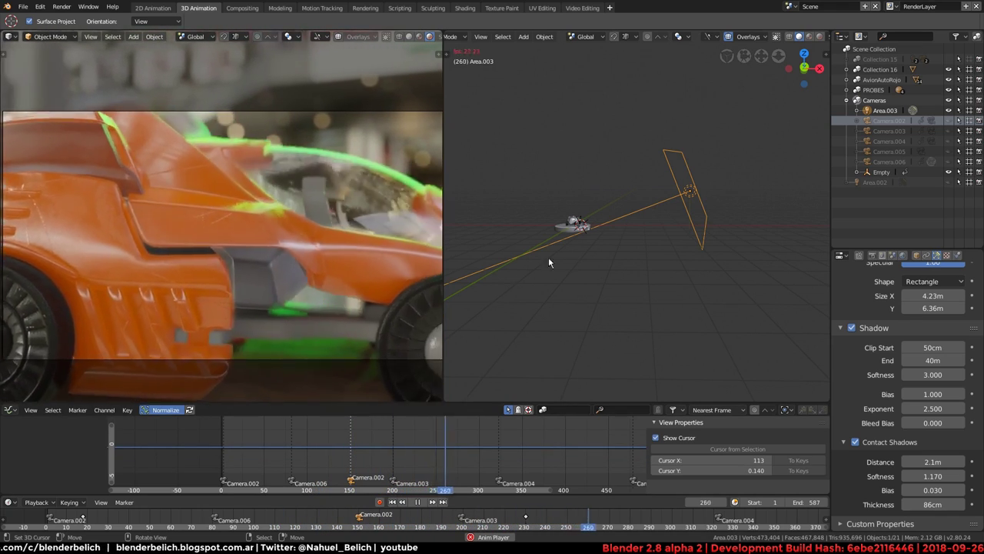
{"action": "key", "text": "space"}
{"action": "scroll", "coordinate": [949, 320], "scroll_direction": "up", "scroll_amount": 5}
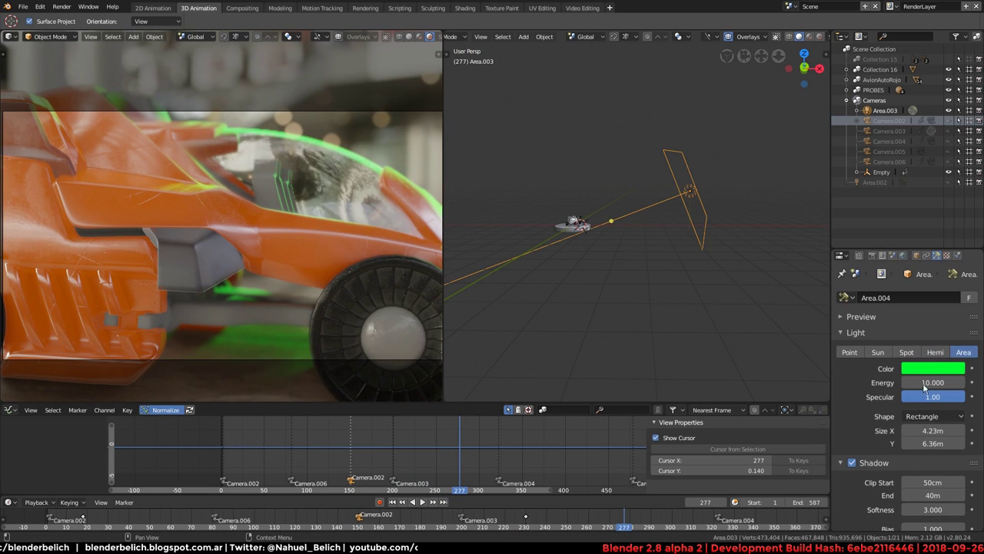
{"action": "left_click", "coordinate": [936, 373]}
{"action": "left_click", "coordinate": [902, 246]}
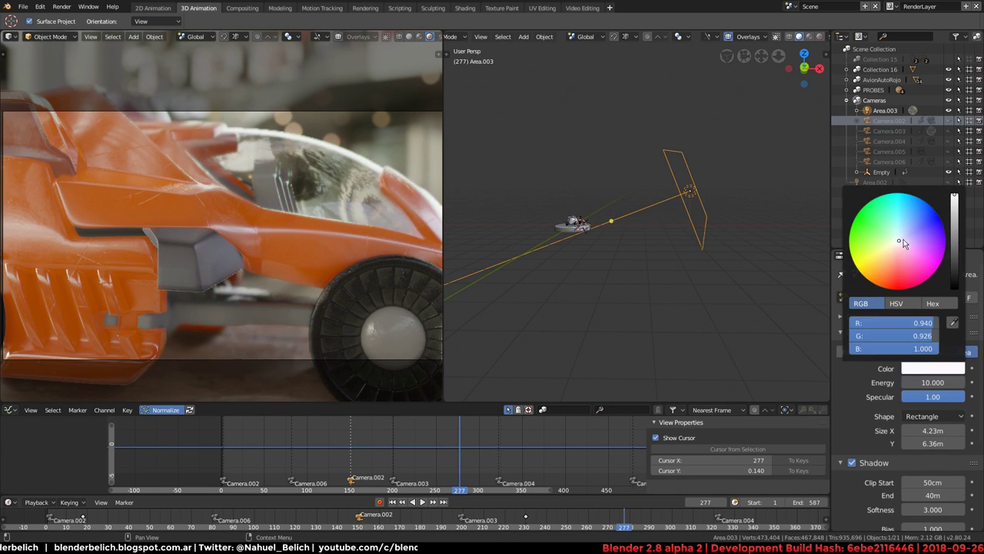
{"action": "left_click_drag", "start_coordinate": [954, 214], "coordinate": [954, 131]}
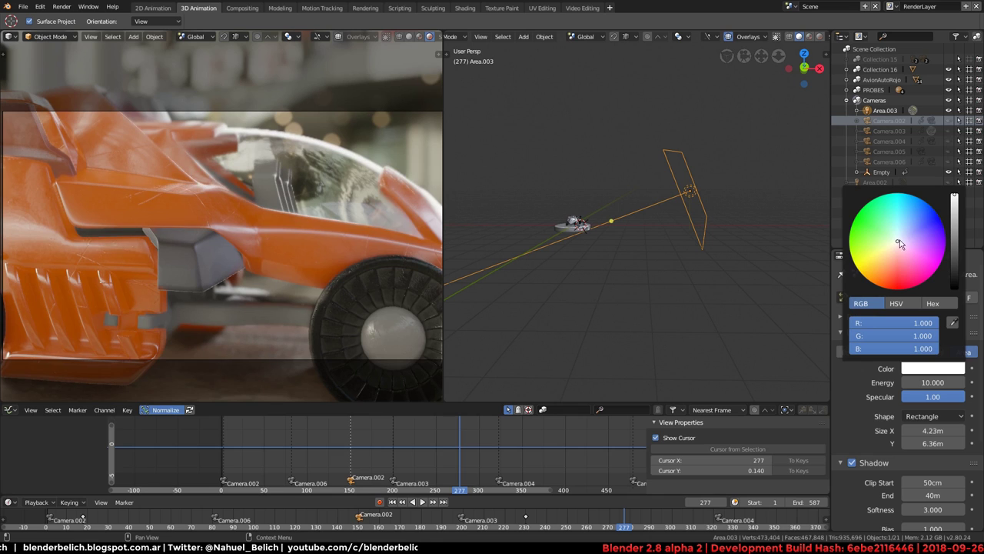
{"action": "left_click_drag", "start_coordinate": [894, 242], "coordinate": [890, 253]}
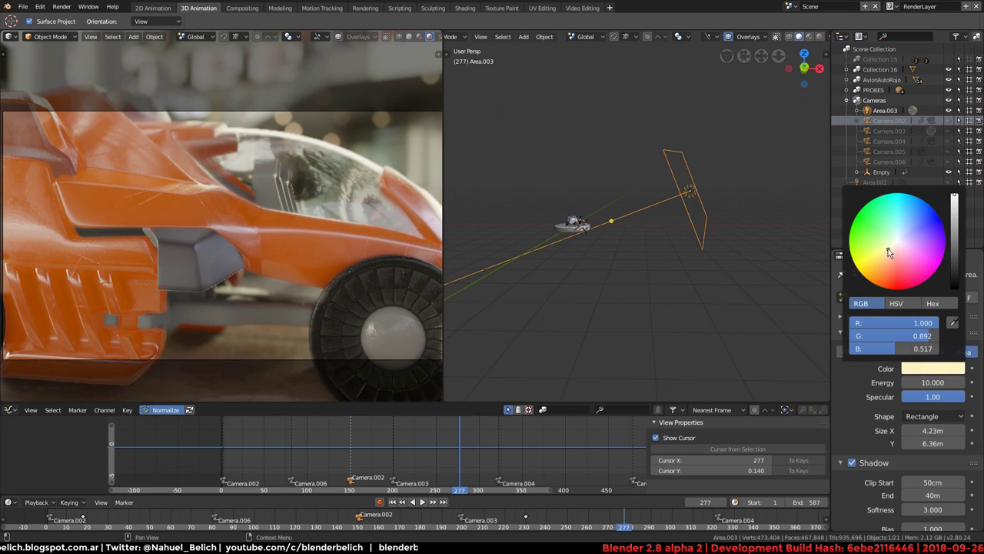
{"action": "key", "text": "space"}
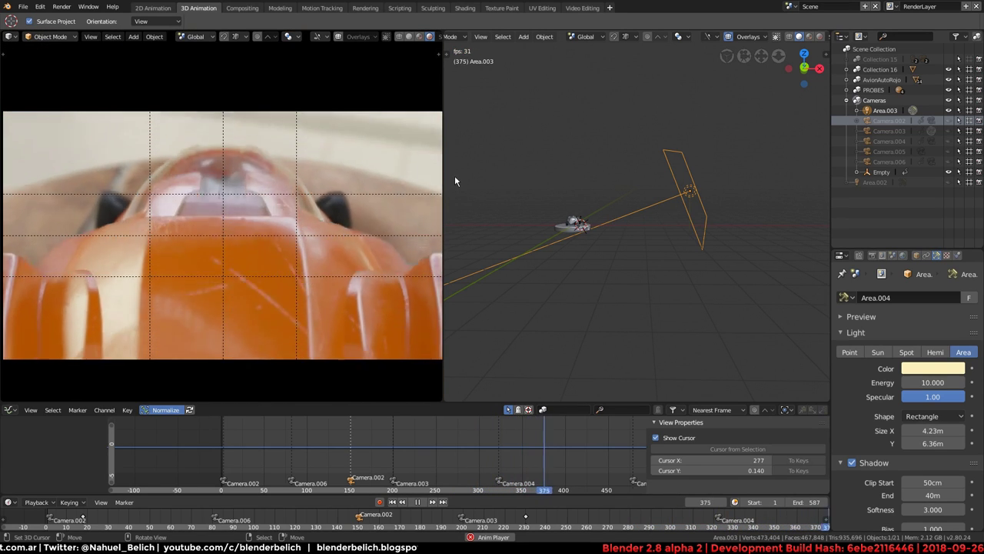
Step: Hide the area light, unhide all cameras and objects, and scrub back to frame 14
{"action": "key", "text": "space"}
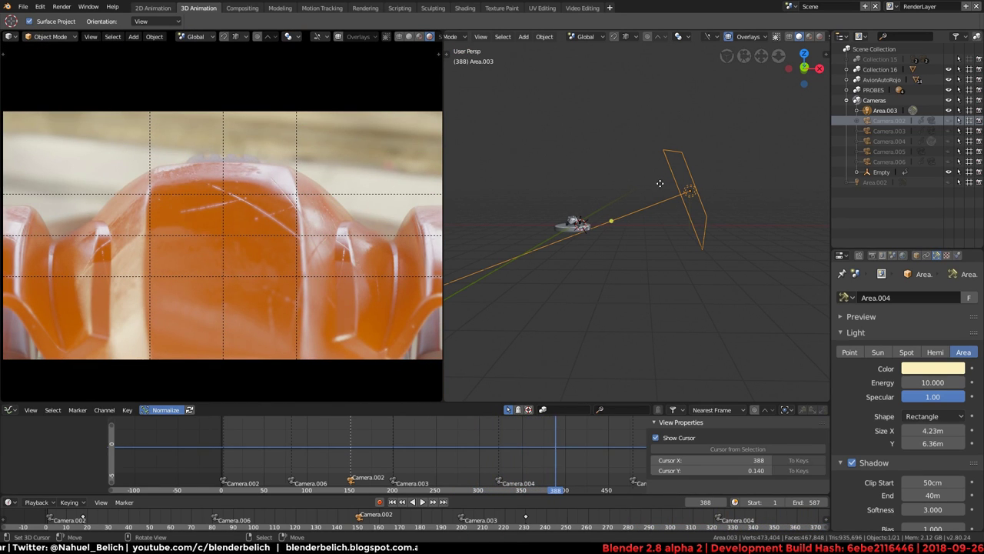
{"action": "key", "text": "h"}
{"action": "key", "text": "alt+h"}
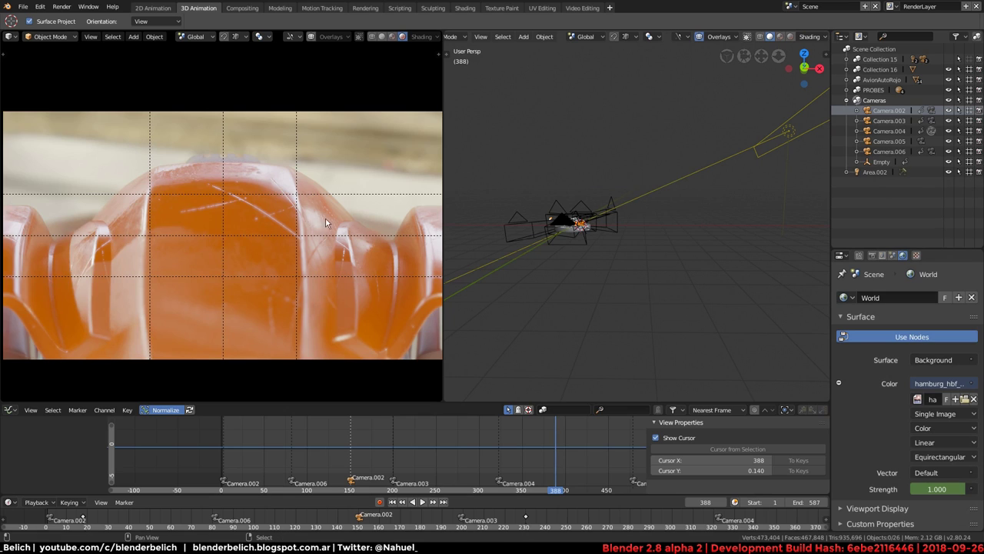
{"action": "key", "text": "space"}
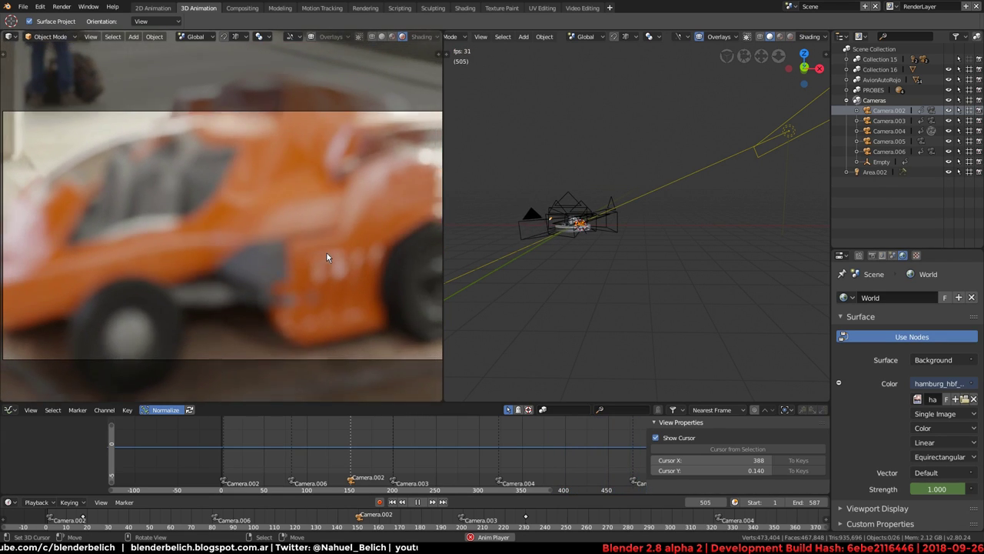
{"action": "mouse_move", "coordinate": [257, 443]}
{"action": "left_mouse_down"}
{"action": "mouse_move", "coordinate": [295, 452]}
{"action": "mouse_move", "coordinate": [370, 446]}
{"action": "left_mouse_up"}
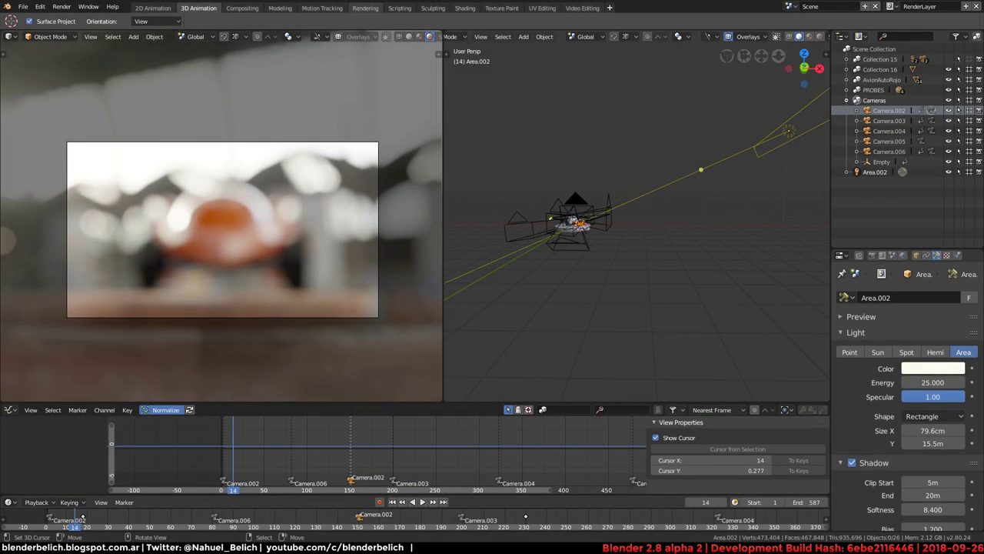
Step: In the Rendering workspace, render frame 14 and switch the image area to the Compositing editor
{"action": "left_click", "coordinate": [365, 7]}
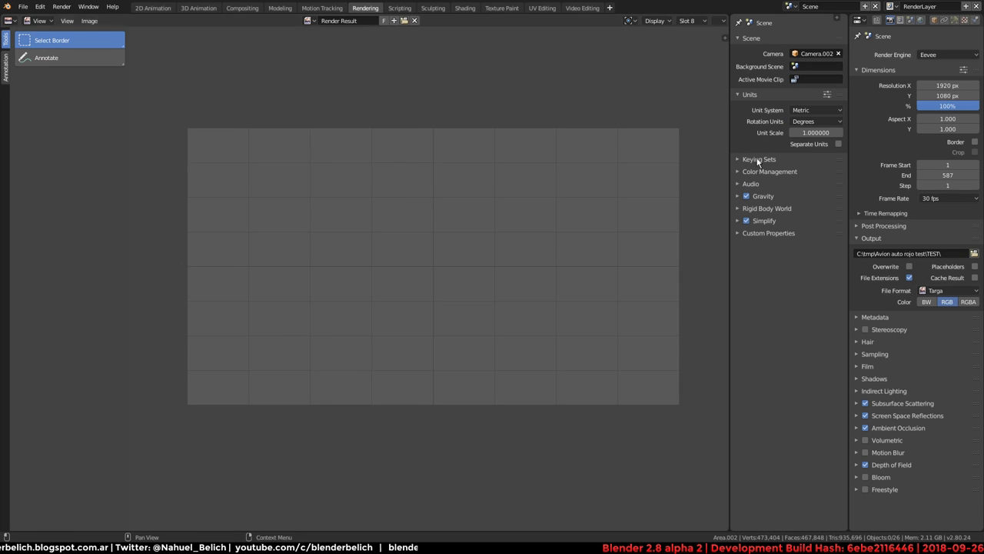
{"action": "left_click", "coordinate": [61, 6]}
{"action": "left_click", "coordinate": [90, 20]}
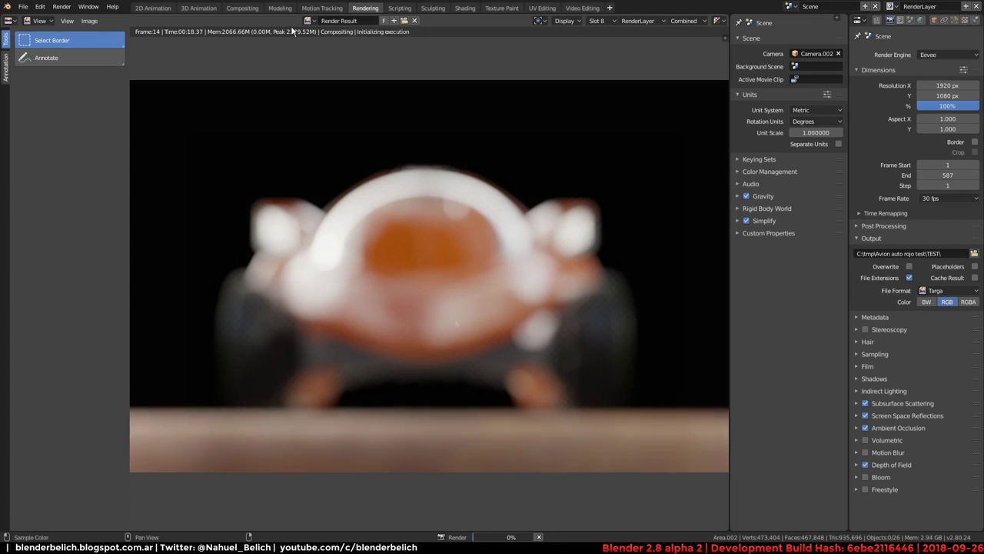
{"action": "left_click", "coordinate": [9, 21]}
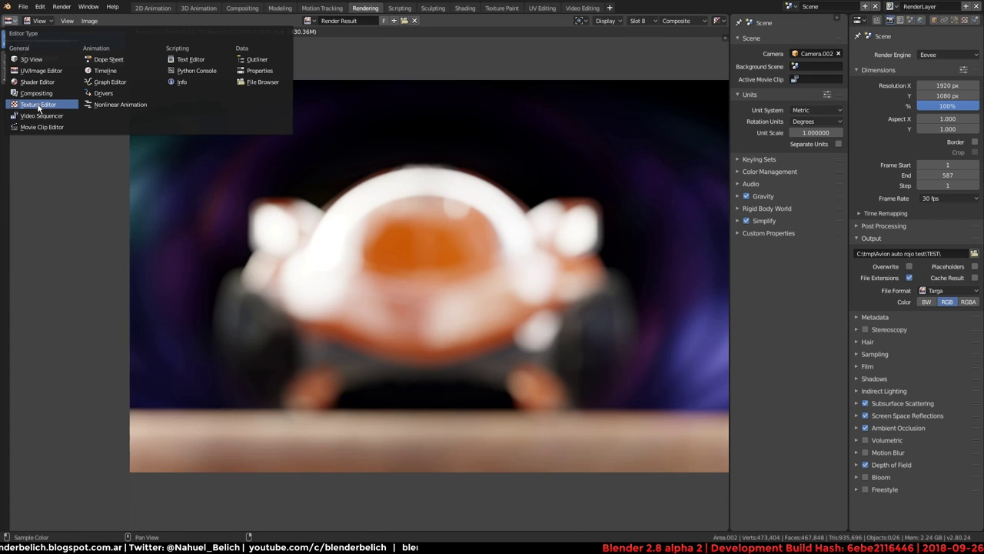
{"action": "left_click", "coordinate": [44, 93]}
Step: Widen the node editor, enable Backdrop, and set backdrop offset -31/23 with zoom 0.85
{"action": "key", "text": "Home"}
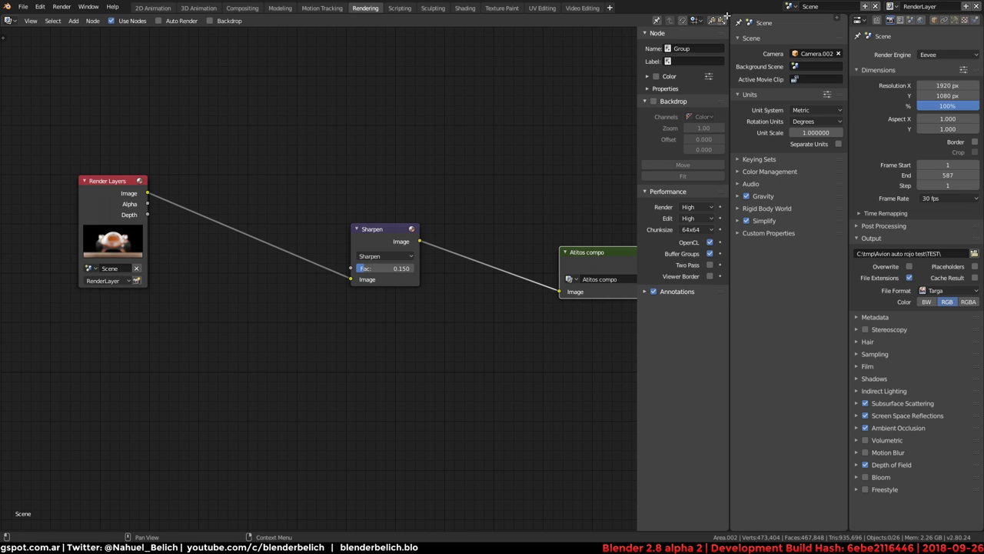
{"action": "mouse_move", "coordinate": [727, 15]}
{"action": "left_mouse_down"}
{"action": "mouse_move", "coordinate": [845, 17]}
{"action": "mouse_move", "coordinate": [872, 30]}
{"action": "left_mouse_up"}
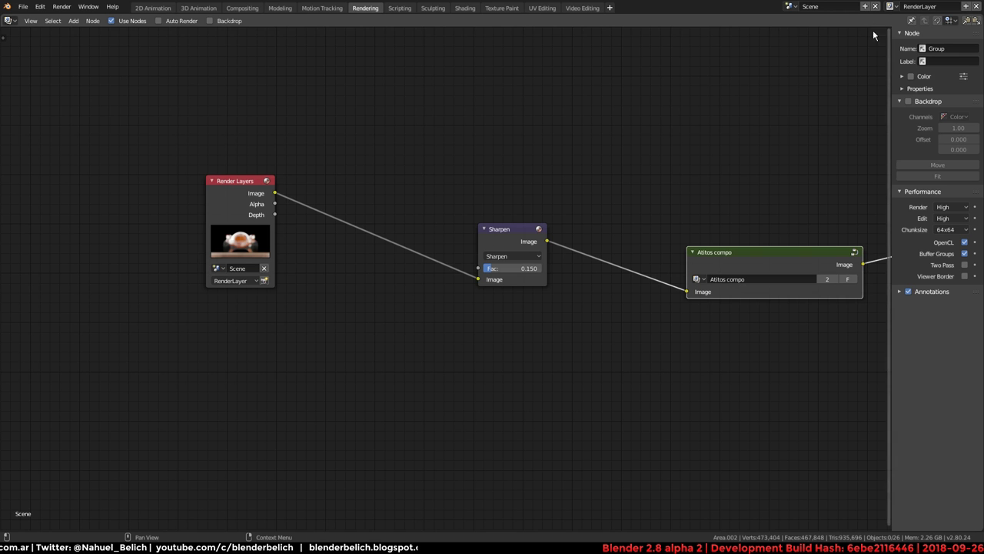
{"action": "middle_click_drag", "start_coordinate": [747, 264], "coordinate": [584, 244]}
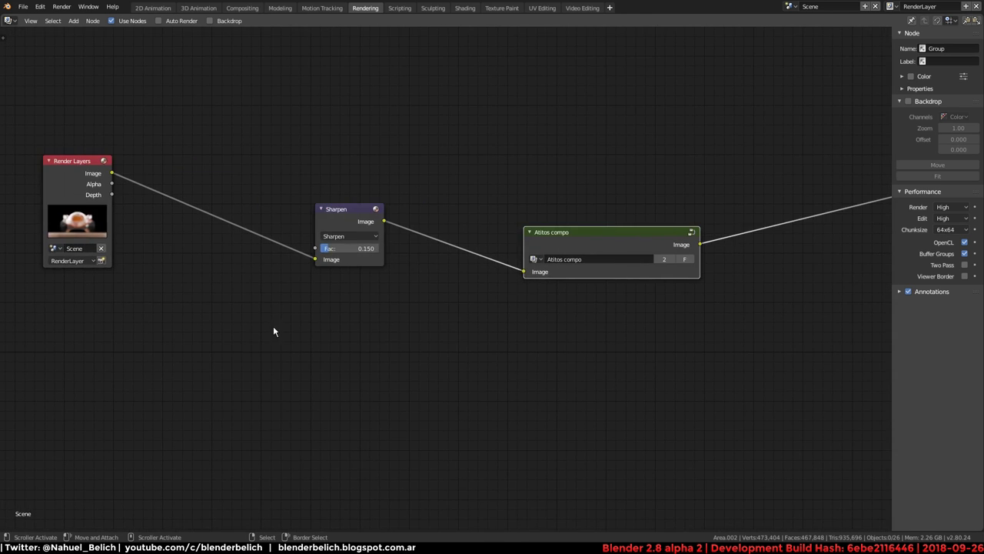
{"action": "left_click", "coordinate": [209, 21]}
{"action": "middle_click_drag", "start_coordinate": [482, 372], "coordinate": [501, 272]}
{"action": "scroll", "coordinate": [501, 271], "scroll_direction": "down", "scroll_amount": 3}
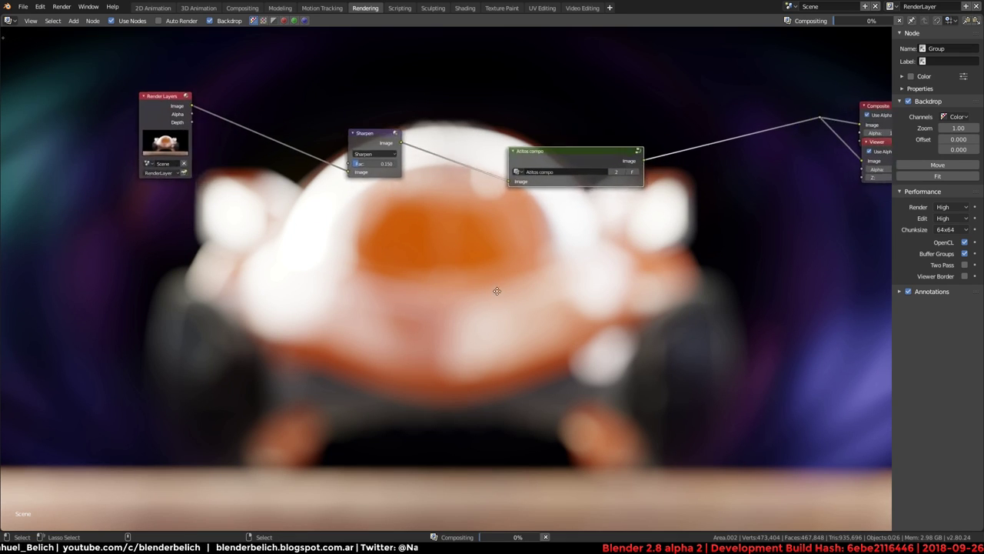
{"action": "scroll", "coordinate": [497, 288], "scroll_direction": "down", "scroll_amount": 1}
{"action": "mouse_move", "coordinate": [813, 309]}
{"action": "middle_mouse_down", "text": "alt"}
{"action": "mouse_move", "coordinate": [608, 256]}
{"action": "mouse_move", "coordinate": [677, 335]}
{"action": "mouse_move", "coordinate": [877, 241]}
{"action": "middle_mouse_up", "text": "alt"}
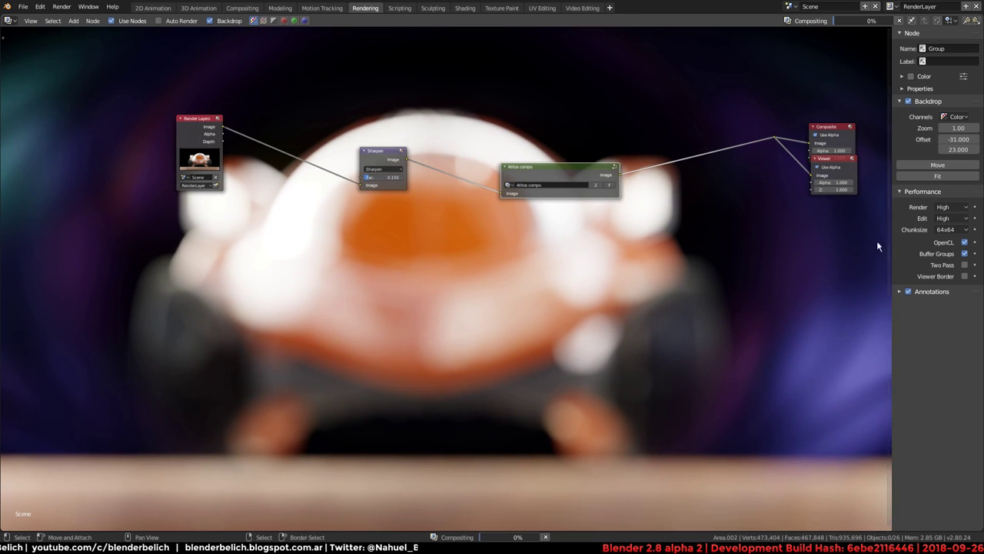
{"action": "left_click_drag", "start_coordinate": [964, 129], "coordinate": [948, 128]}
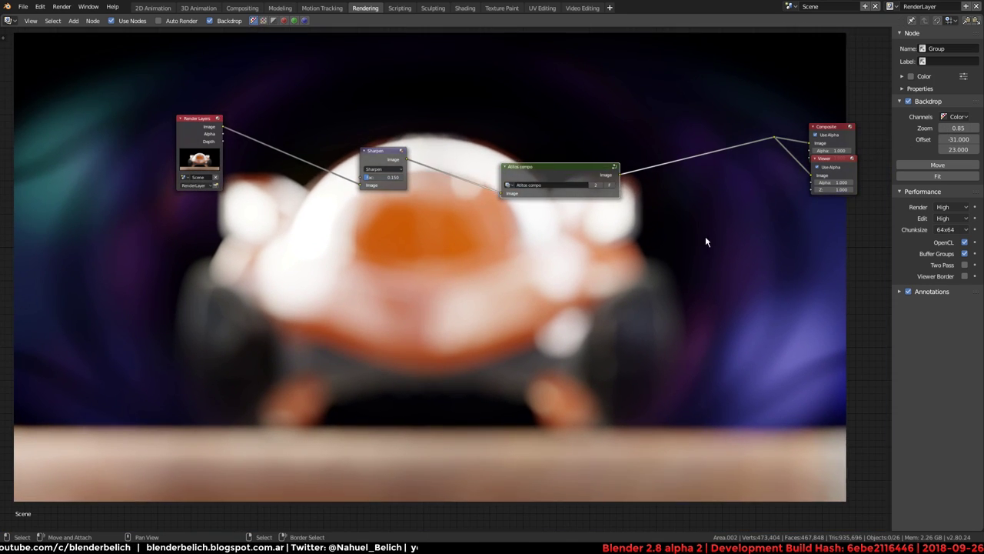
{"action": "middle_click_drag", "start_coordinate": [705, 236], "coordinate": [476, 154]}
Step: Enter the Atitos compo group and inspect its Color Balance, Lens Distortion, Glare and RGB Curves nodes
{"action": "key", "text": "Tab"}
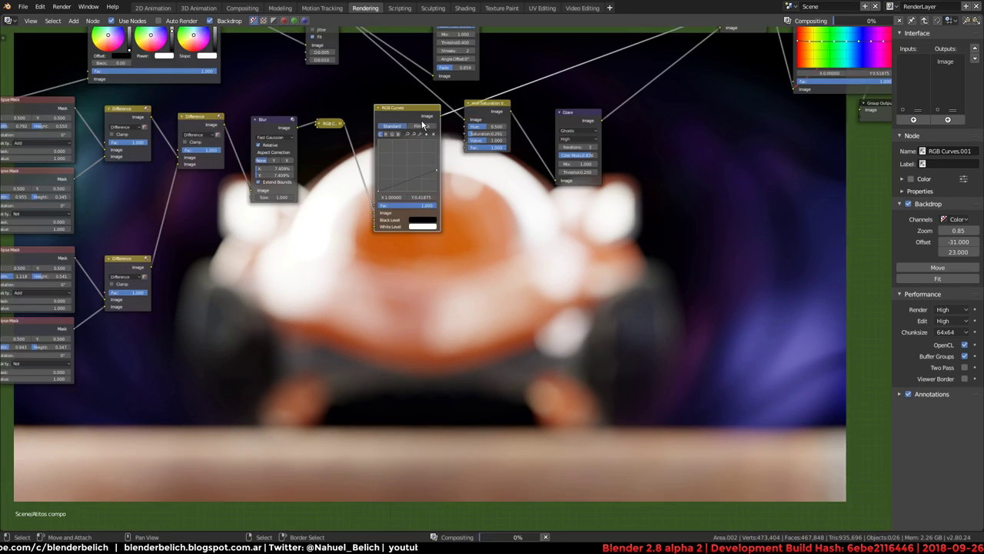
{"action": "scroll", "coordinate": [60, 151], "scroll_direction": "down", "scroll_amount": 5}
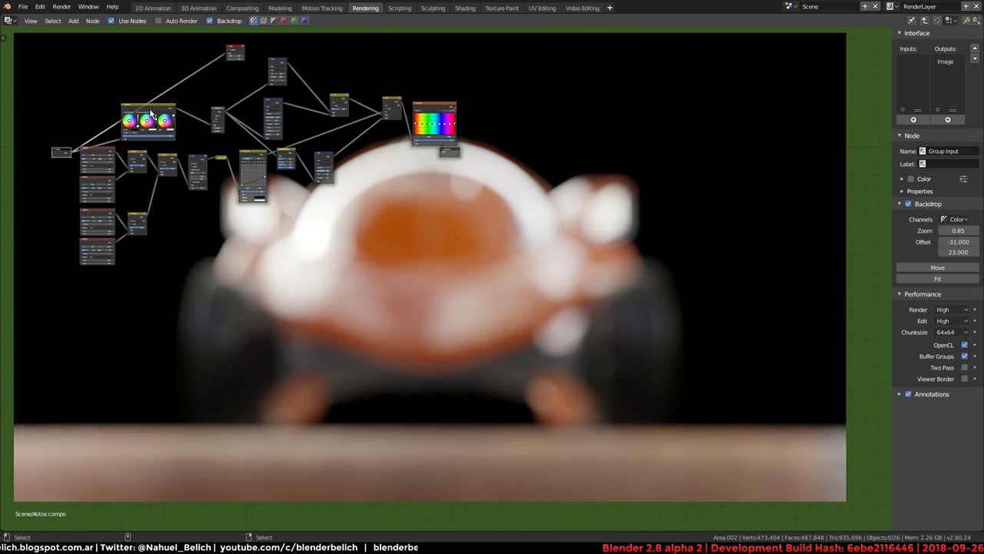
{"action": "left_click", "coordinate": [146, 117]}
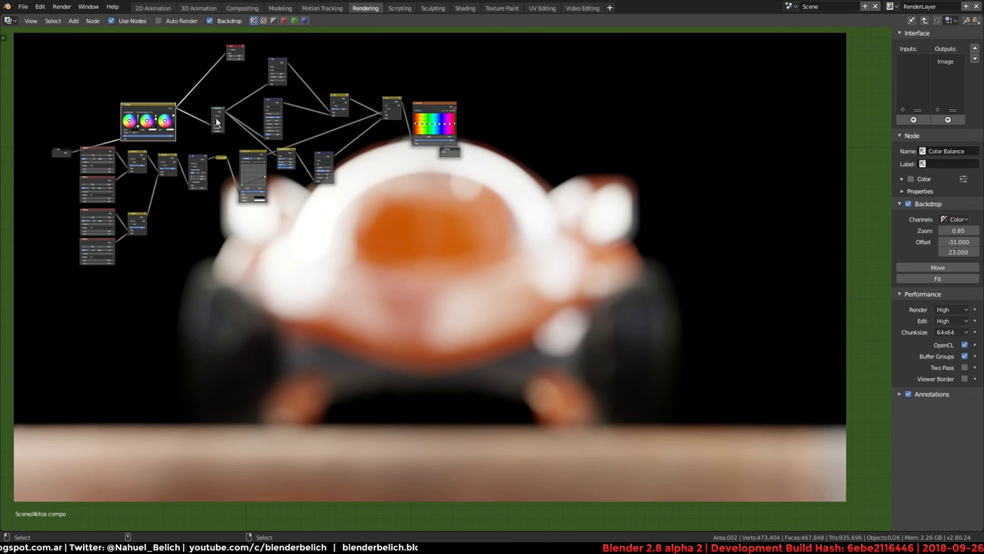
{"action": "left_click", "coordinate": [217, 113]}
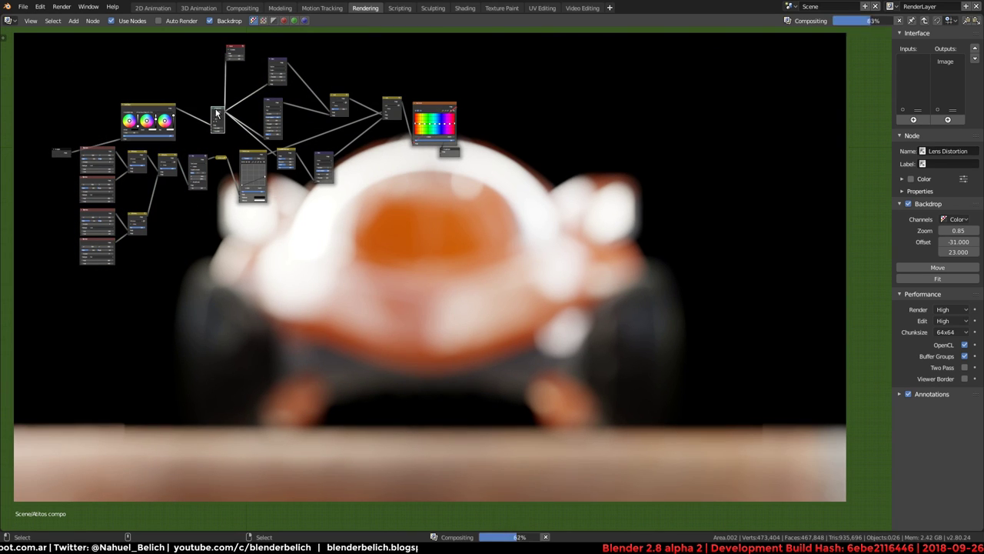
{"action": "left_click", "coordinate": [277, 64]}
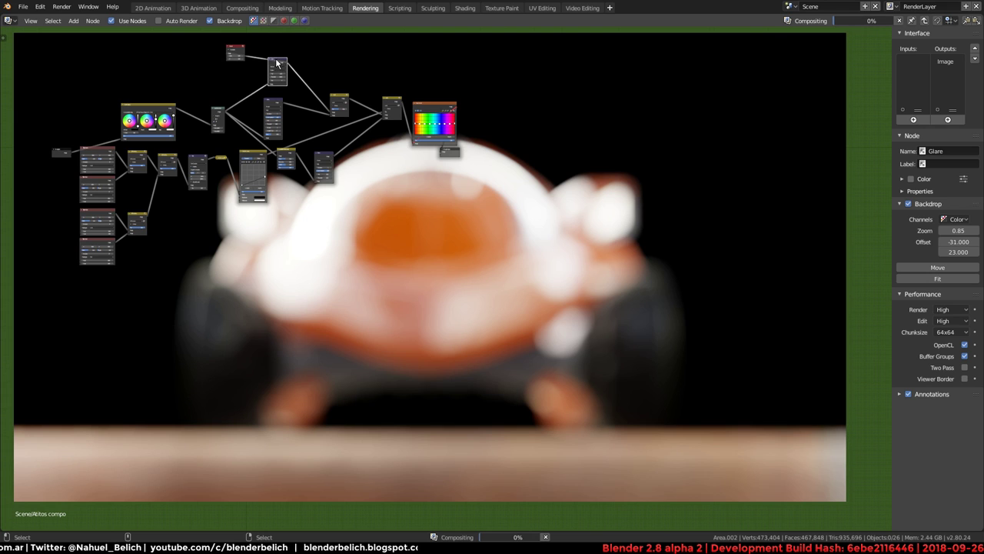
{"action": "left_click", "coordinate": [269, 116]}
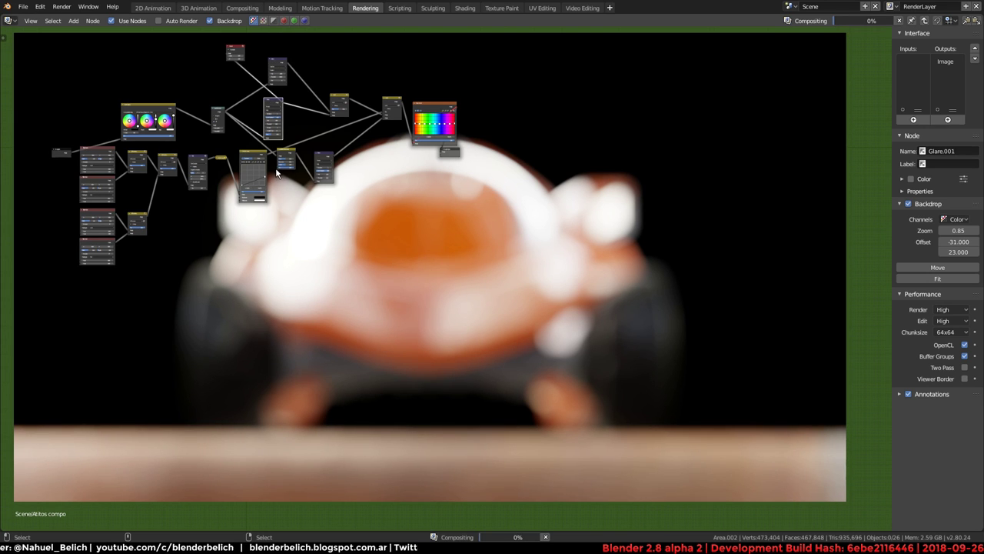
{"action": "left_click", "coordinate": [255, 155]}
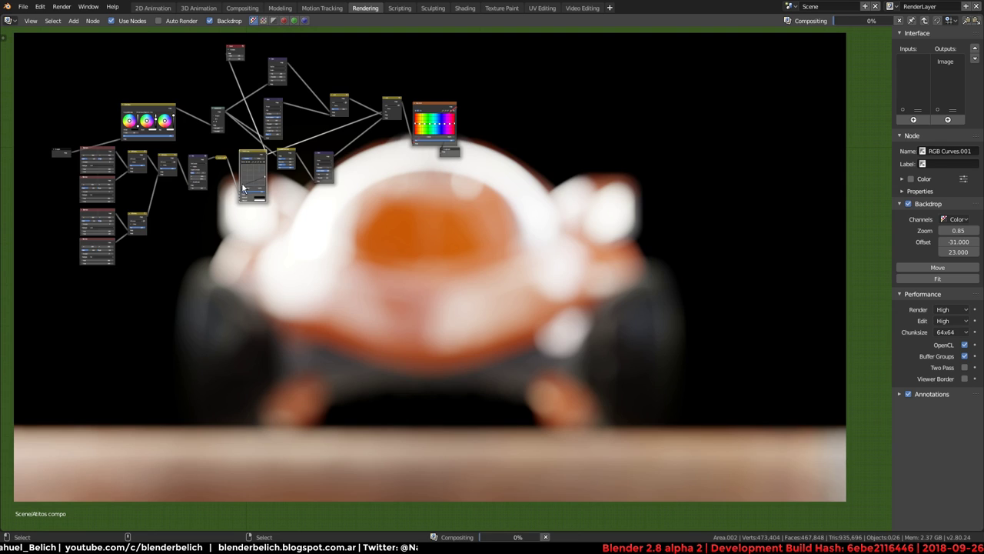
Step: Preview the mask, Hue Saturation Value and Ghosts Glare outputs in the backdrop
{"action": "left_click", "coordinate": [241, 182], "text": "ctrl+shift"}
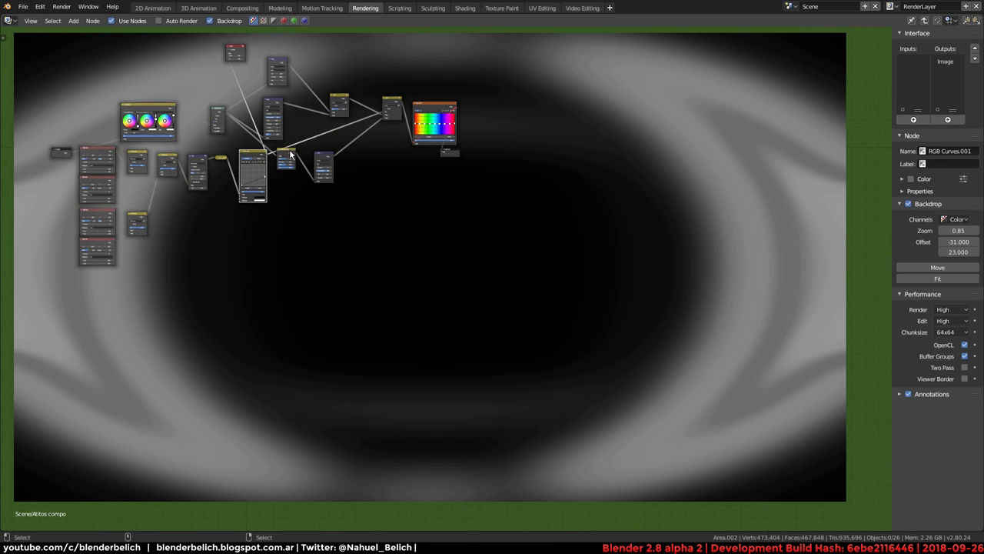
{"action": "left_click", "coordinate": [285, 155], "text": "ctrl+shift"}
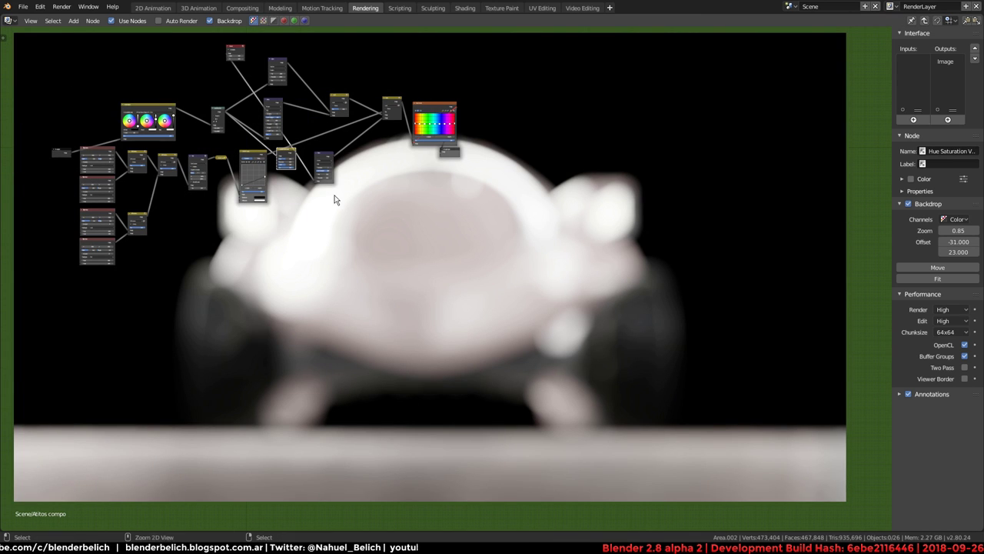
{"action": "left_click", "coordinate": [322, 156], "text": "ctrl+shift"}
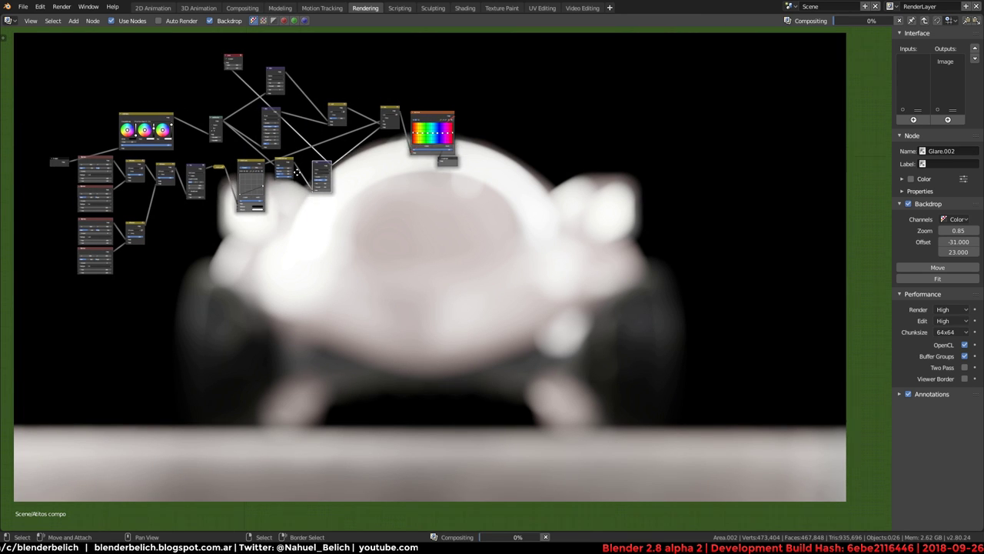
{"action": "mouse_move", "coordinate": [297, 150]}
{"action": "middle_mouse_down"}
{"action": "mouse_move", "coordinate": [288, 195]}
{"action": "mouse_move", "coordinate": [323, 180]}
{"action": "mouse_move", "coordinate": [241, 301]}
{"action": "mouse_move", "coordinate": [274, 272]}
{"action": "mouse_move", "coordinate": [297, 220]}
{"action": "mouse_move", "coordinate": [344, 195]}
{"action": "middle_mouse_up"}
{"action": "scroll", "coordinate": [288, 195], "scroll_direction": "up", "scroll_amount": 1}
Step: Lower the Glare node's Ghosts Iterations from 3 to 2
{"action": "scroll", "coordinate": [297, 220], "scroll_direction": "up", "scroll_amount": 1}
{"action": "scroll", "coordinate": [307, 139], "scroll_direction": "up", "scroll_amount": 2}
{"action": "scroll", "coordinate": [307, 139], "scroll_direction": "up", "scroll_amount": 2}
{"action": "scroll", "coordinate": [293, 143], "scroll_direction": "up", "scroll_amount": 1}
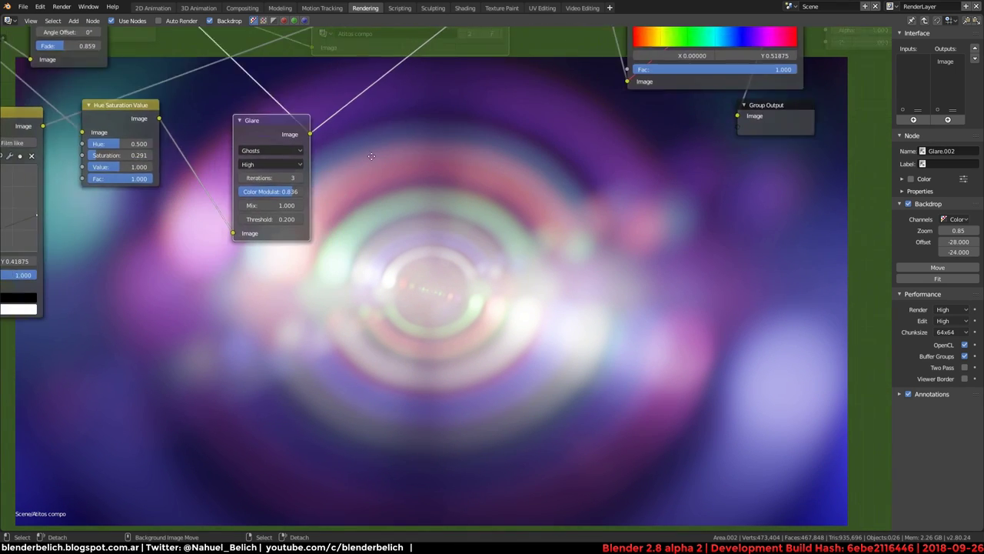
{"action": "scroll", "coordinate": [278, 145], "scroll_direction": "up", "scroll_amount": 1}
{"action": "left_click", "coordinate": [279, 145]}
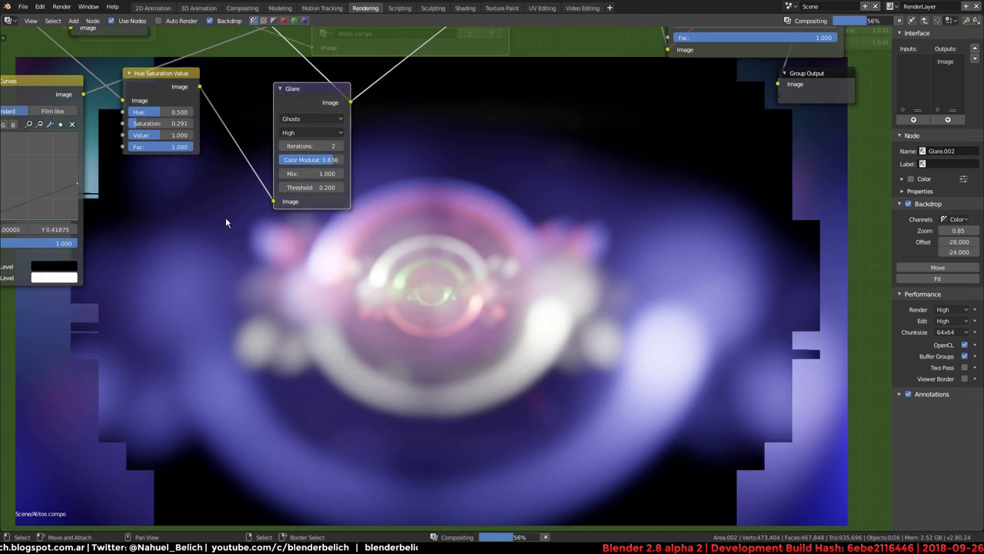
Step: Preview the second Add (Mix.001) node to see the car with faint blue ghost glare
{"action": "mouse_move", "coordinate": [225, 217]}
{"action": "middle_mouse_down"}
{"action": "mouse_move", "coordinate": [236, 163]}
{"action": "mouse_move", "coordinate": [122, 446]}
{"action": "middle_mouse_up"}
{"action": "middle_click_drag", "start_coordinate": [253, 230], "coordinate": [286, 256]}
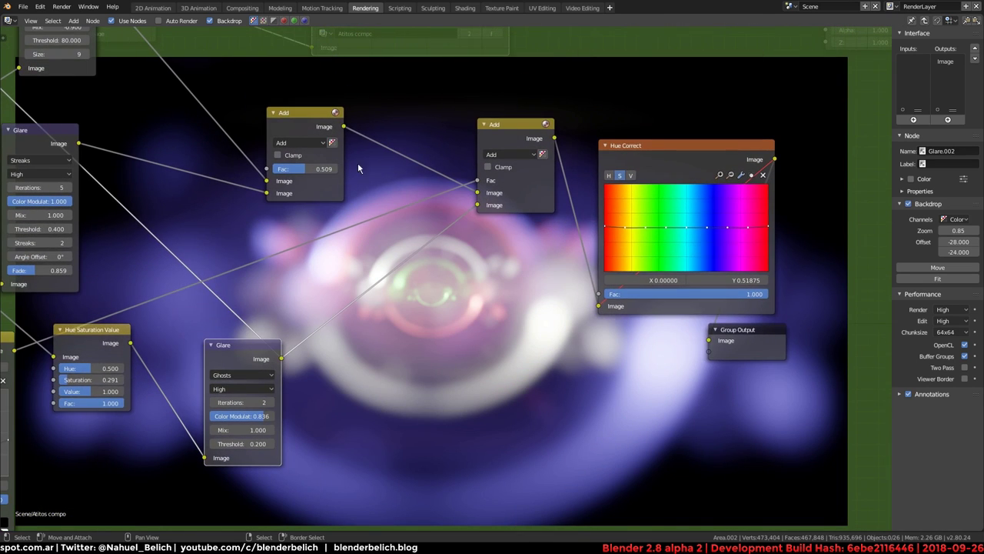
{"action": "left_click", "coordinate": [301, 113]}
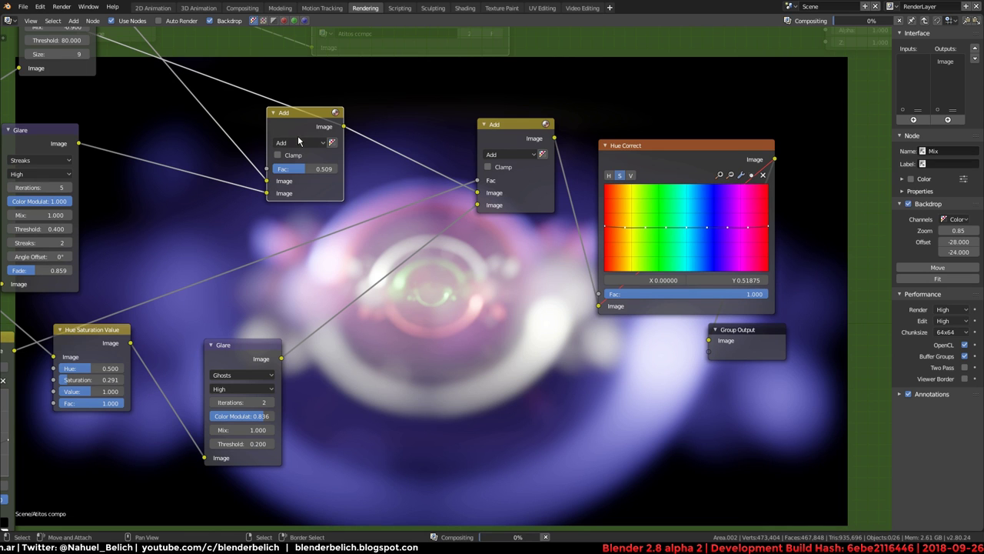
{"action": "mouse_move", "coordinate": [323, 235]}
{"action": "middle_mouse_down"}
{"action": "mouse_move", "coordinate": [303, 123]}
{"action": "mouse_move", "coordinate": [275, 160]}
{"action": "middle_mouse_up"}
{"action": "scroll", "coordinate": [305, 116], "scroll_direction": "up", "scroll_amount": 2, "text": "shift"}
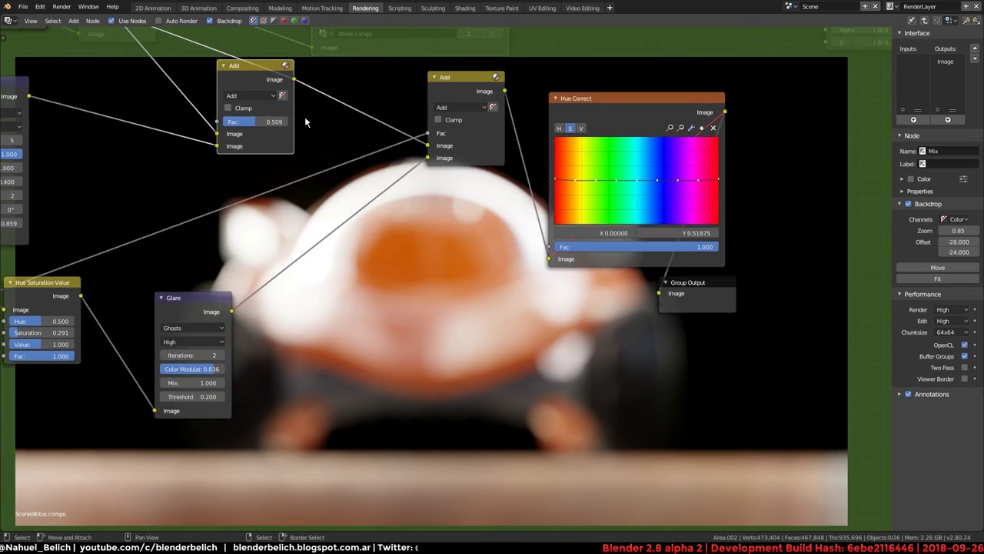
{"action": "left_click", "coordinate": [451, 81]}
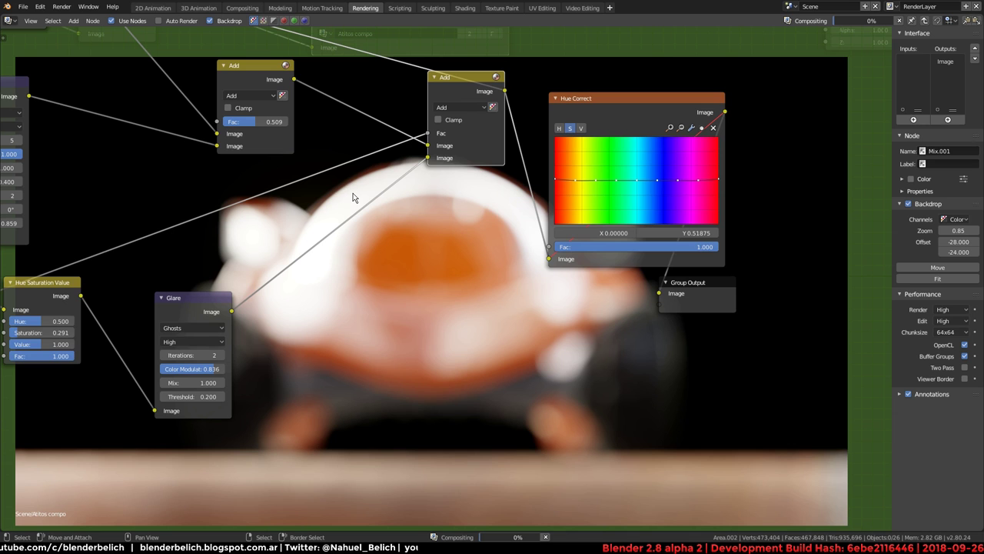
{"action": "middle_click_drag", "start_coordinate": [354, 203], "coordinate": [336, 95]}
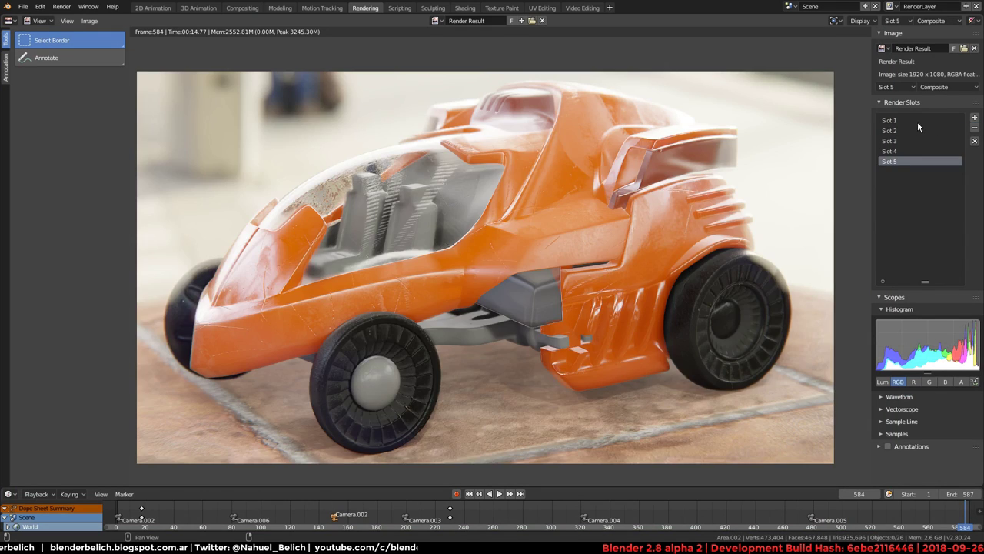
Step: Step through the stored render slots, starting from Slot 1, to view the finished orange car renders
{"action": "left_click", "coordinate": [915, 121]}
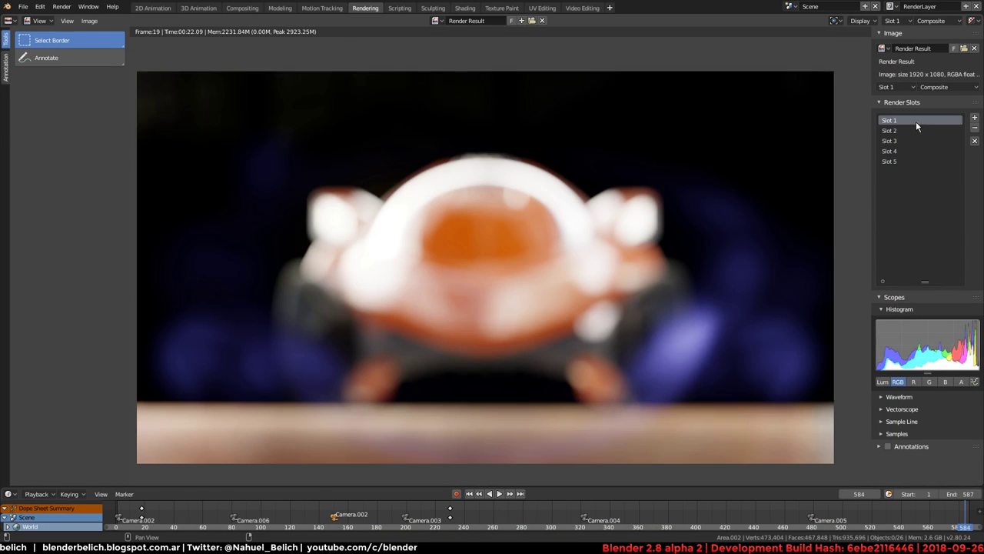
{"action": "left_click", "coordinate": [914, 130]}
{"action": "key", "text": "j"}
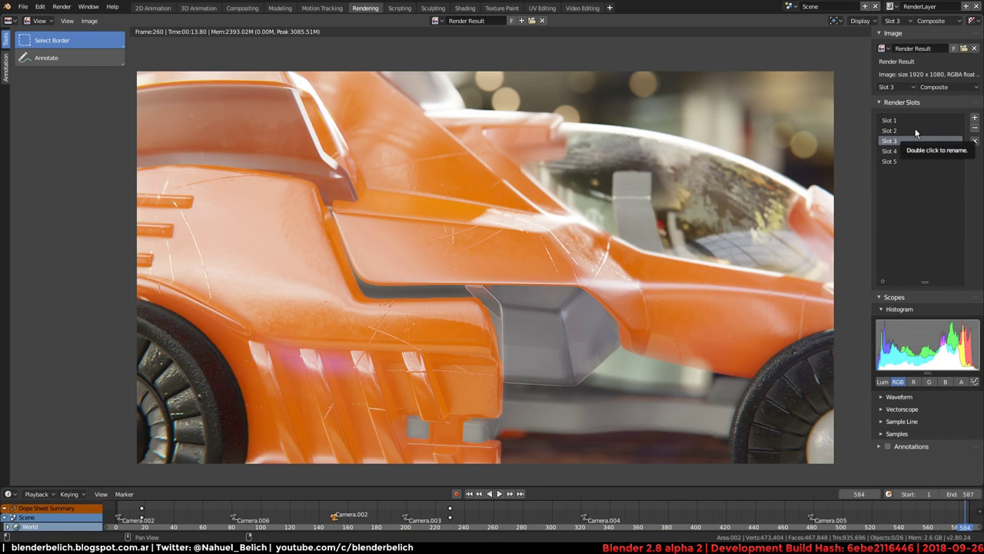
{"action": "key", "text": "j"}
{"action": "key", "text": "j"}
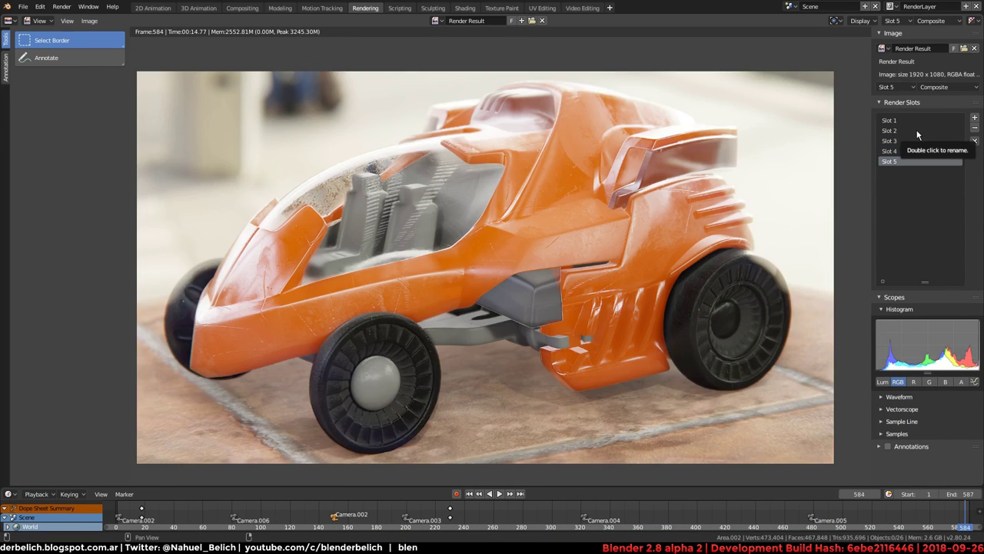